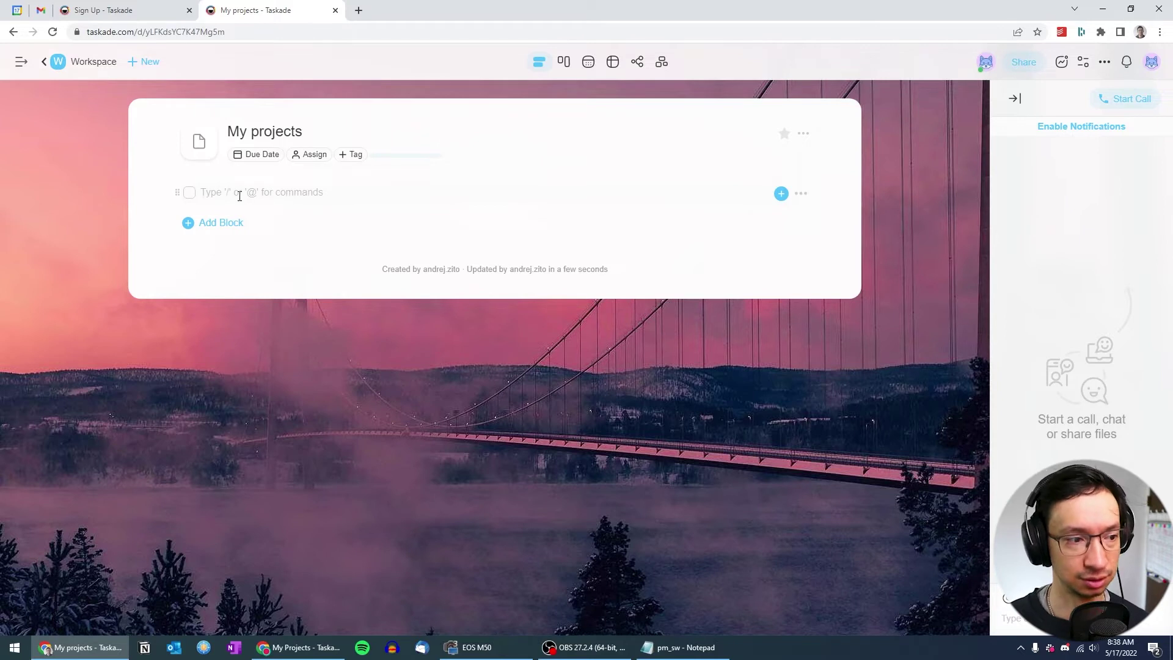
Step: Turn the empty first block into a level-1 heading and title it "Project A"
left_click(226, 193)
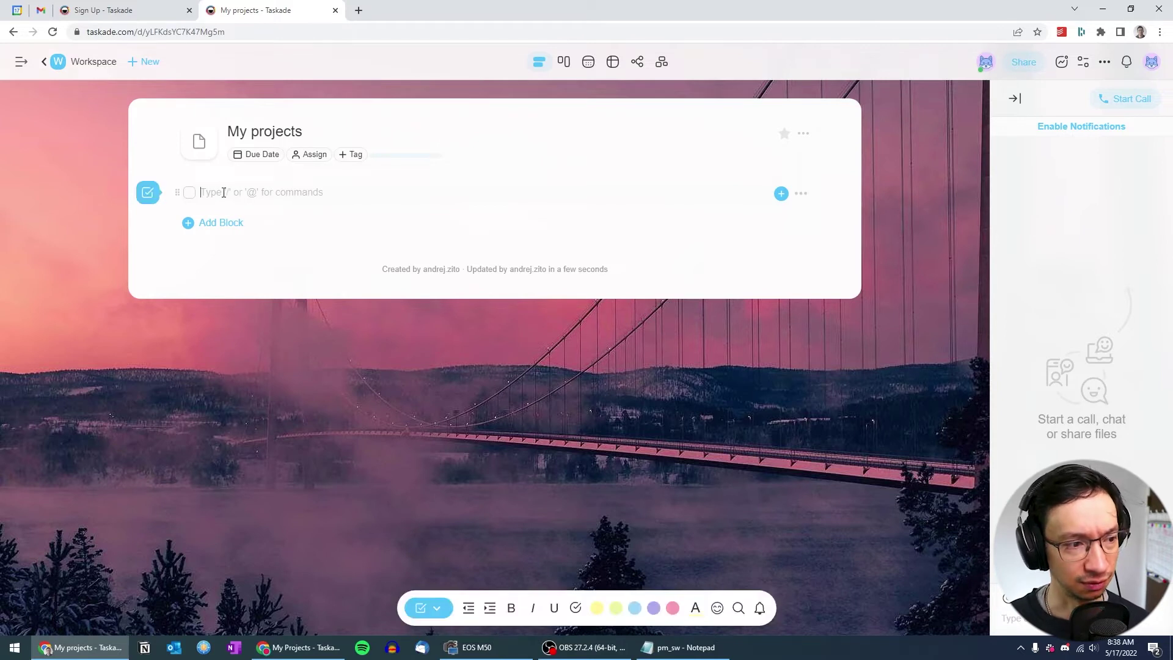
left_click(147, 194)
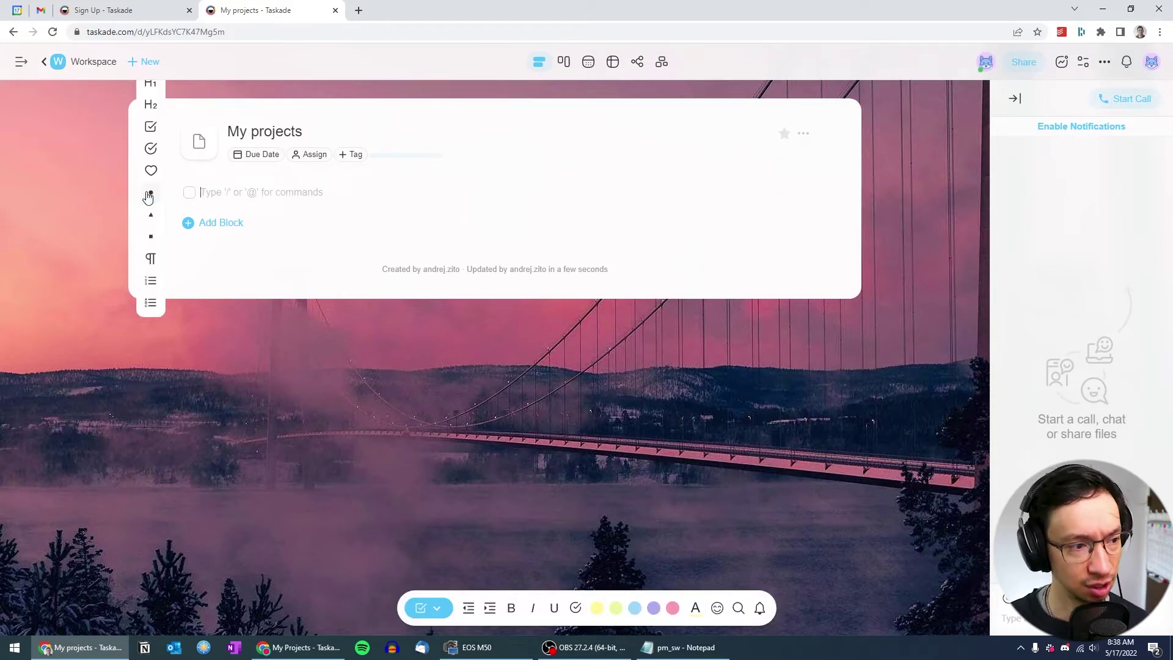
left_click(148, 86)
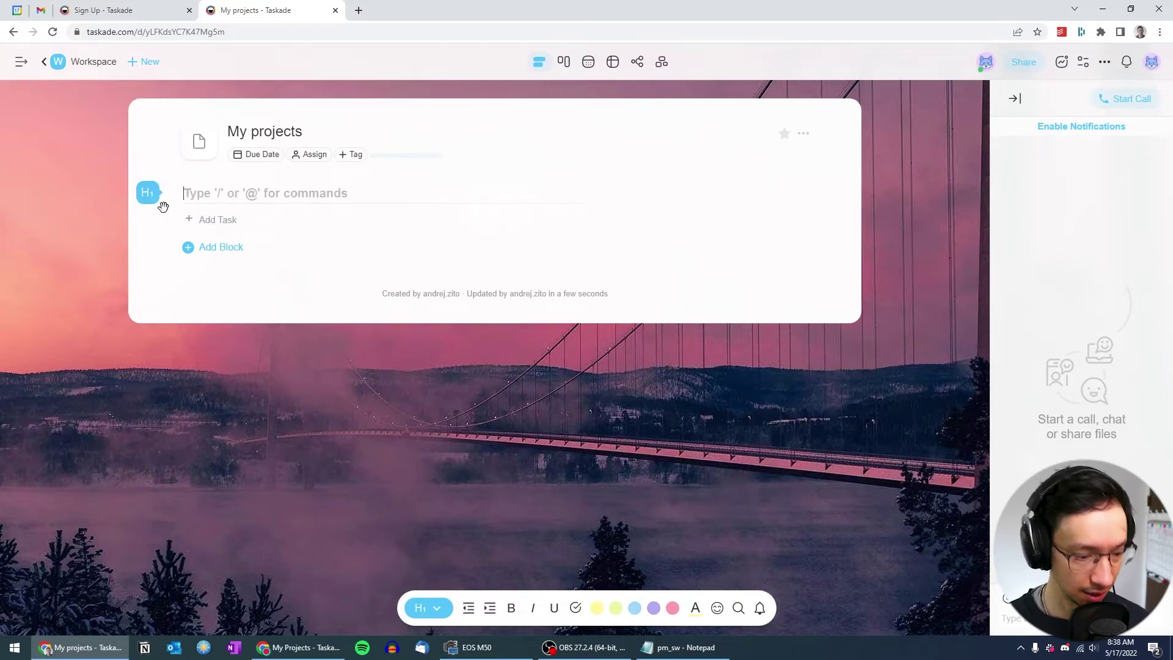
type("Project A")
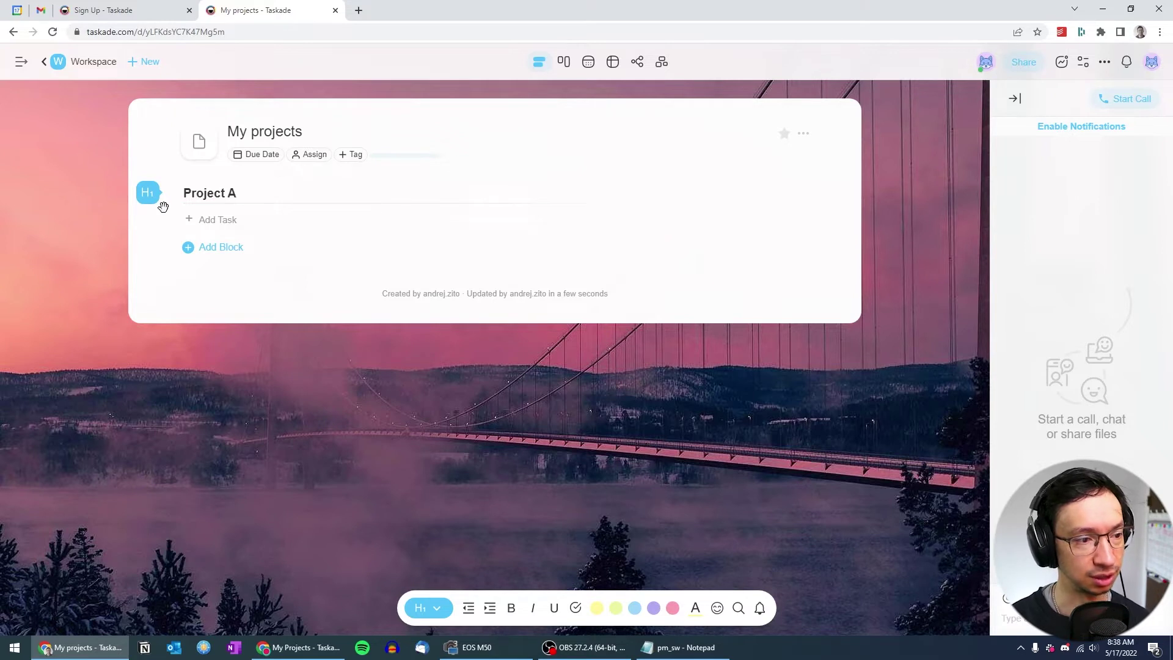
Step: Add three tasks under Project A: "Translation - 30k", "Review - 40 hrs" and "Delivery"
key("Return")
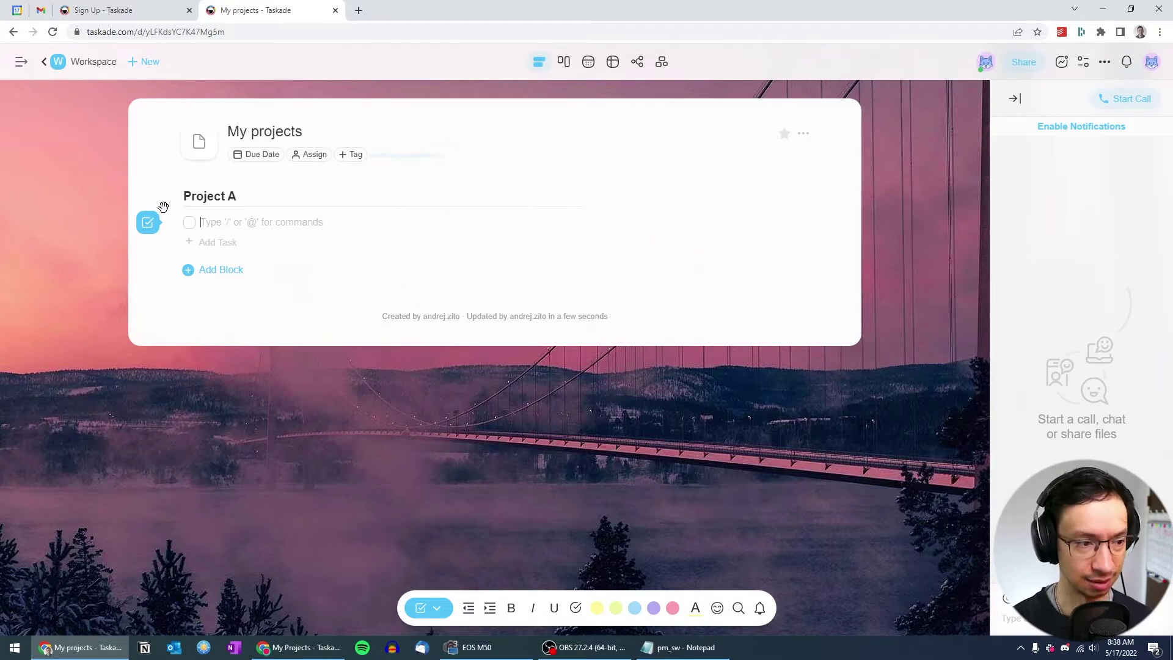
type("Tr")
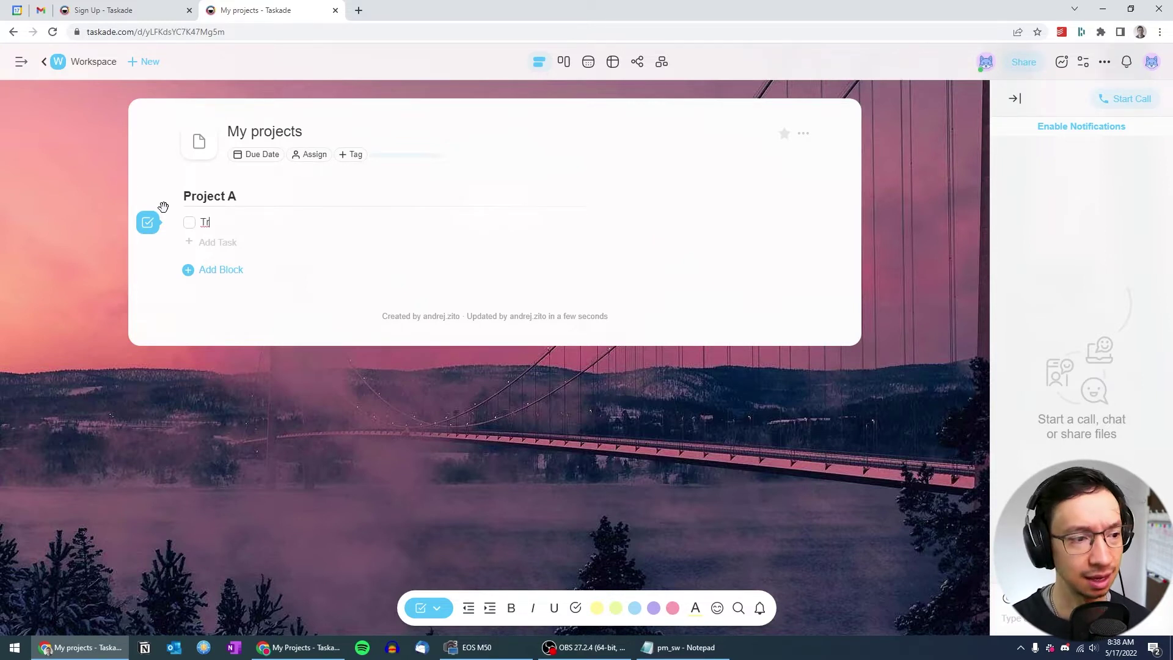
type("anslation - 30k")
key("Return")
type("Review - 40 hrs")
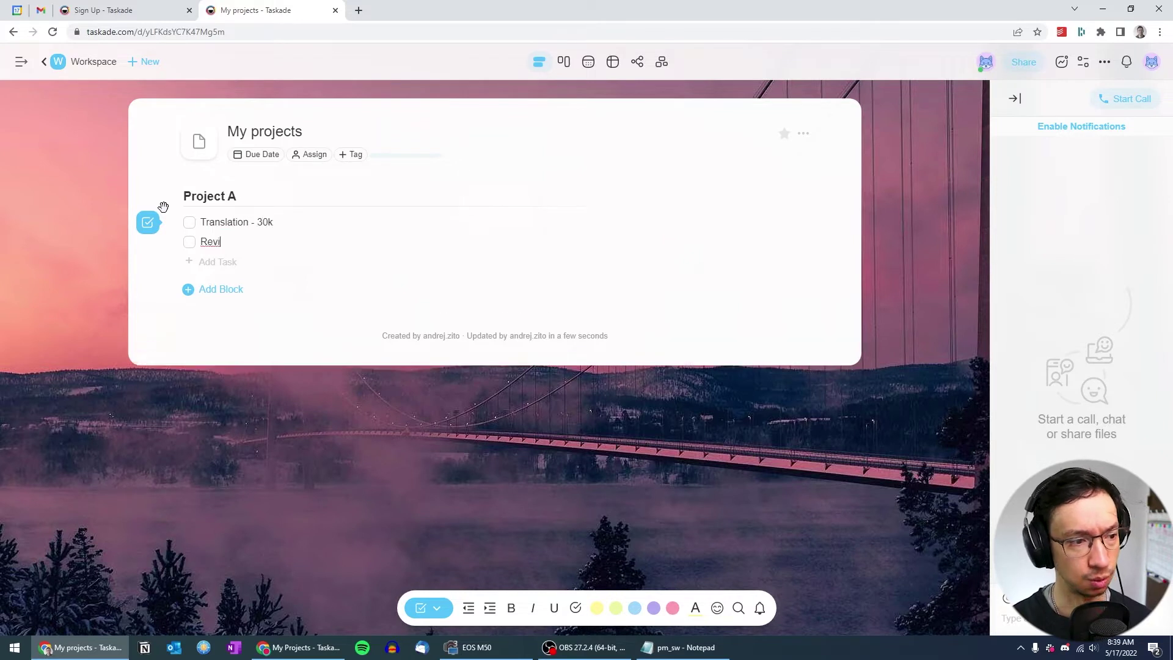
key("Return")
type("Delivery")
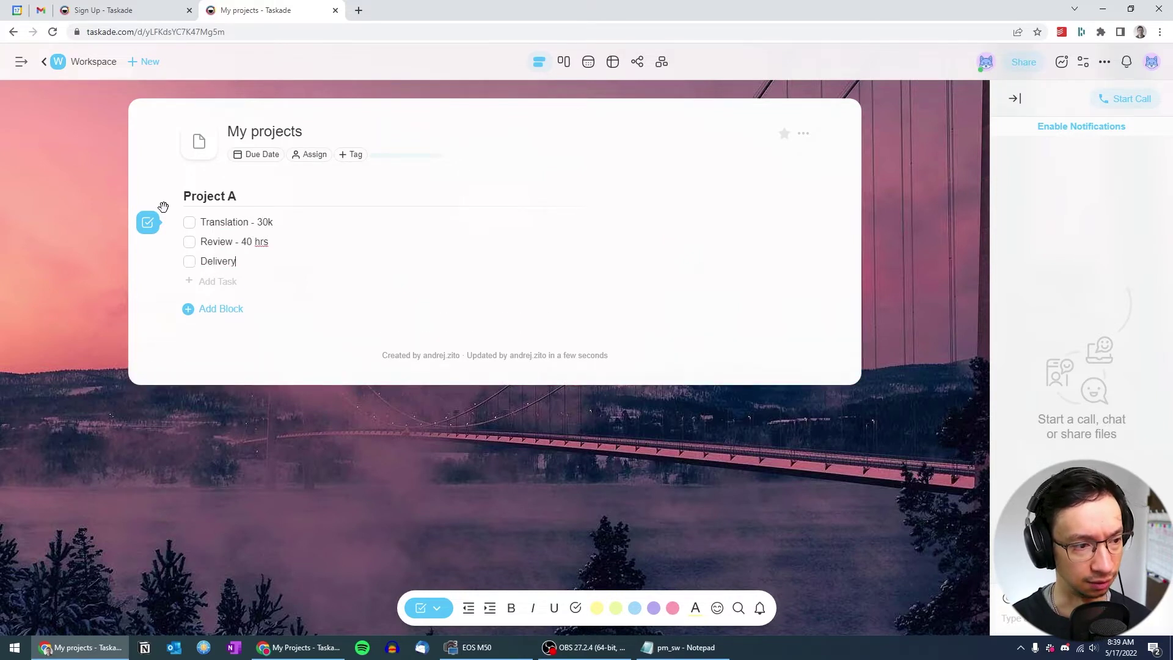
Step: Add a second level-1 heading titled "Project B" below Project A's tasks
key("Return")
key("Return")
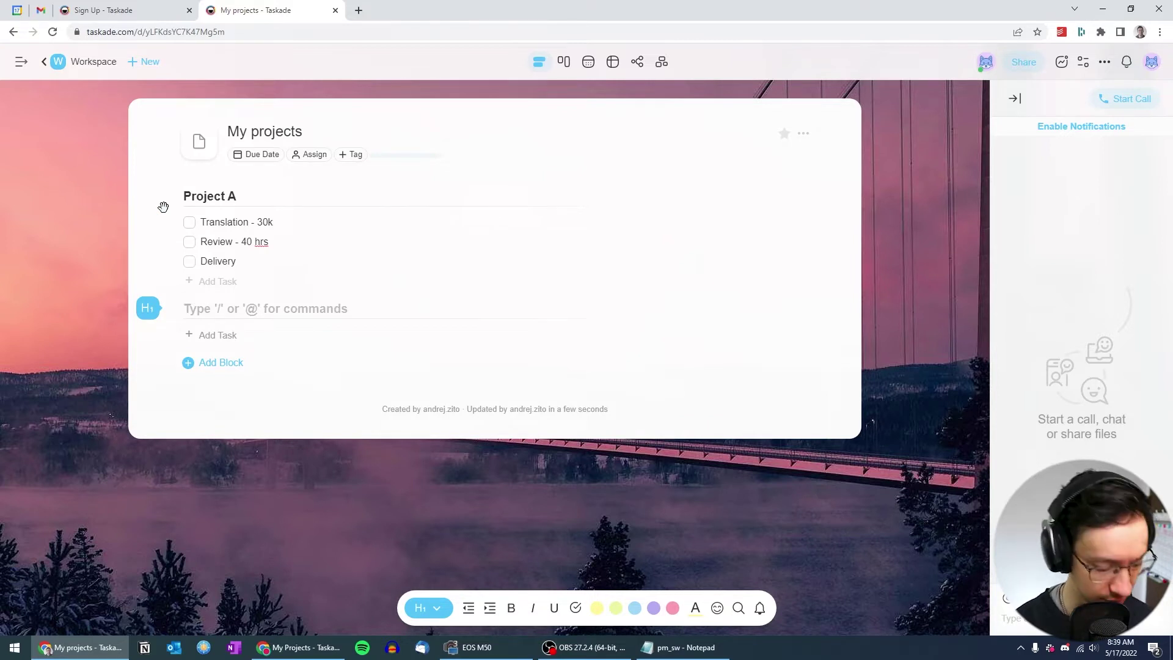
type("Project")
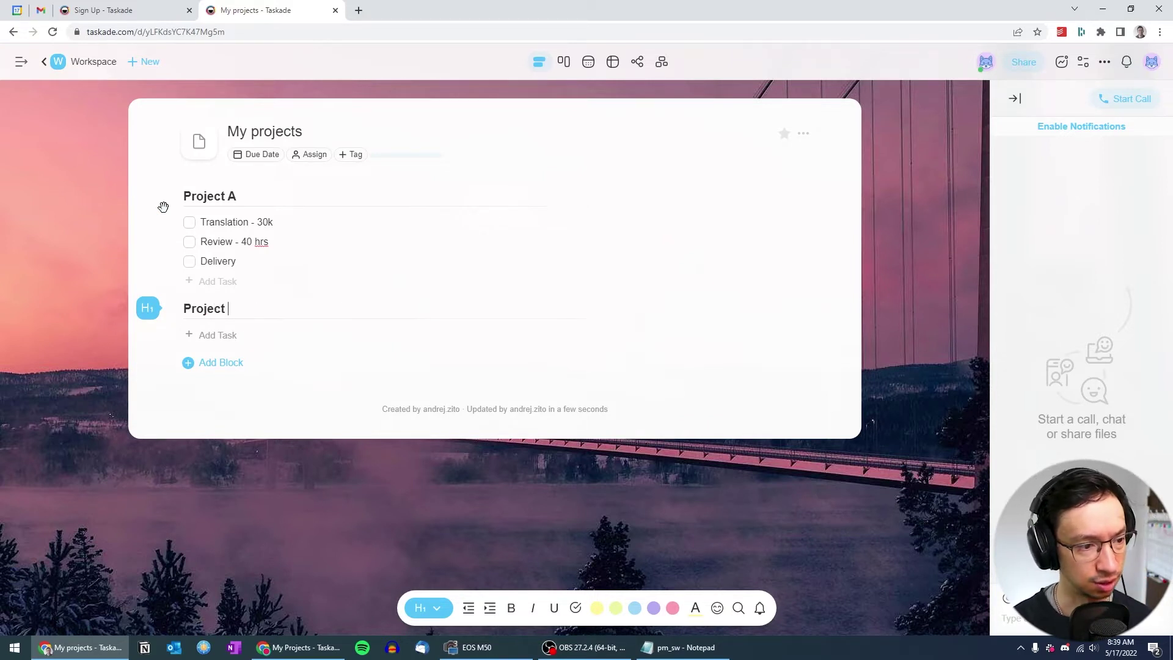
type(" B")
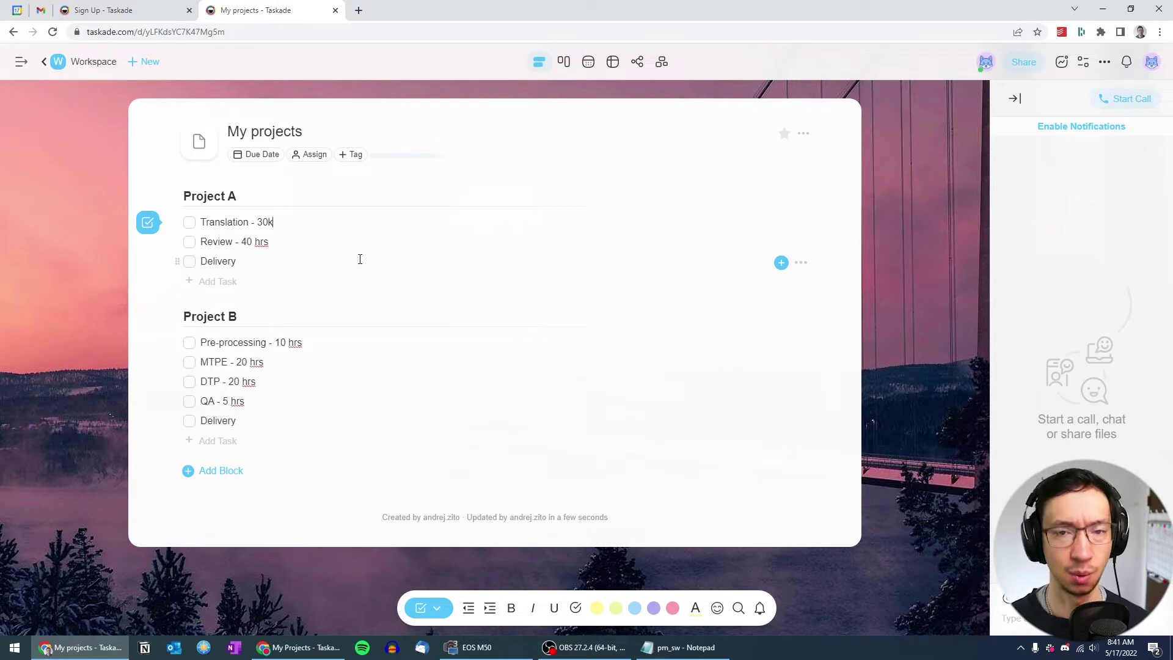
Step: Add the language subtasks DE, FR, JA and KO under Project A's Translation task
key("Return")
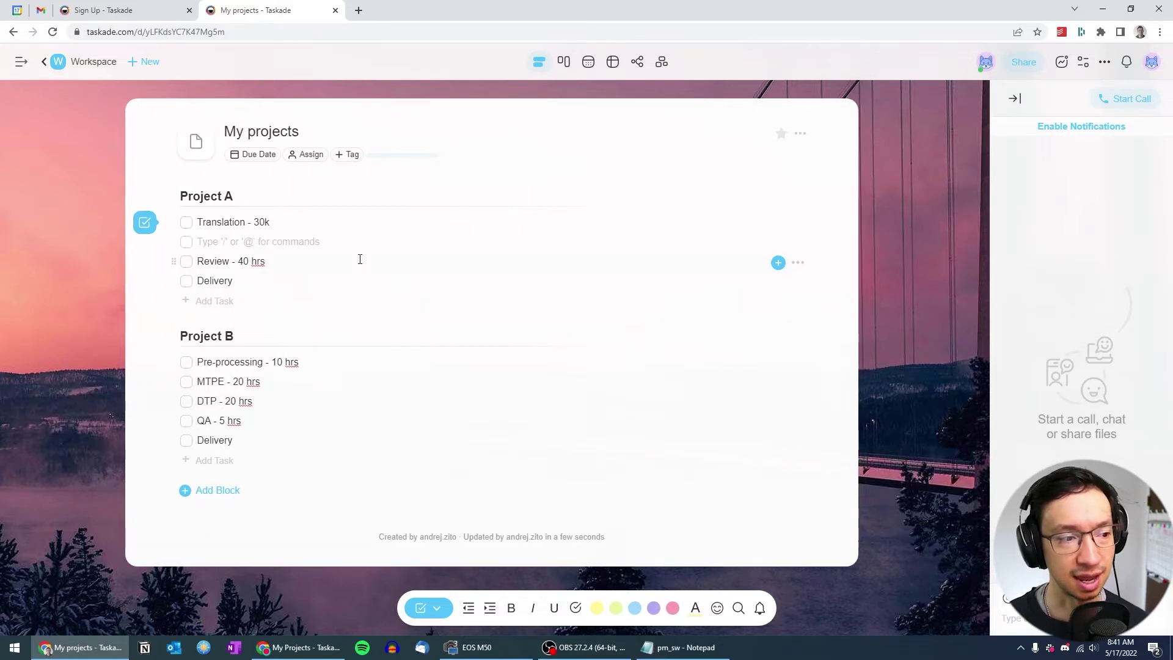
key("Tab")
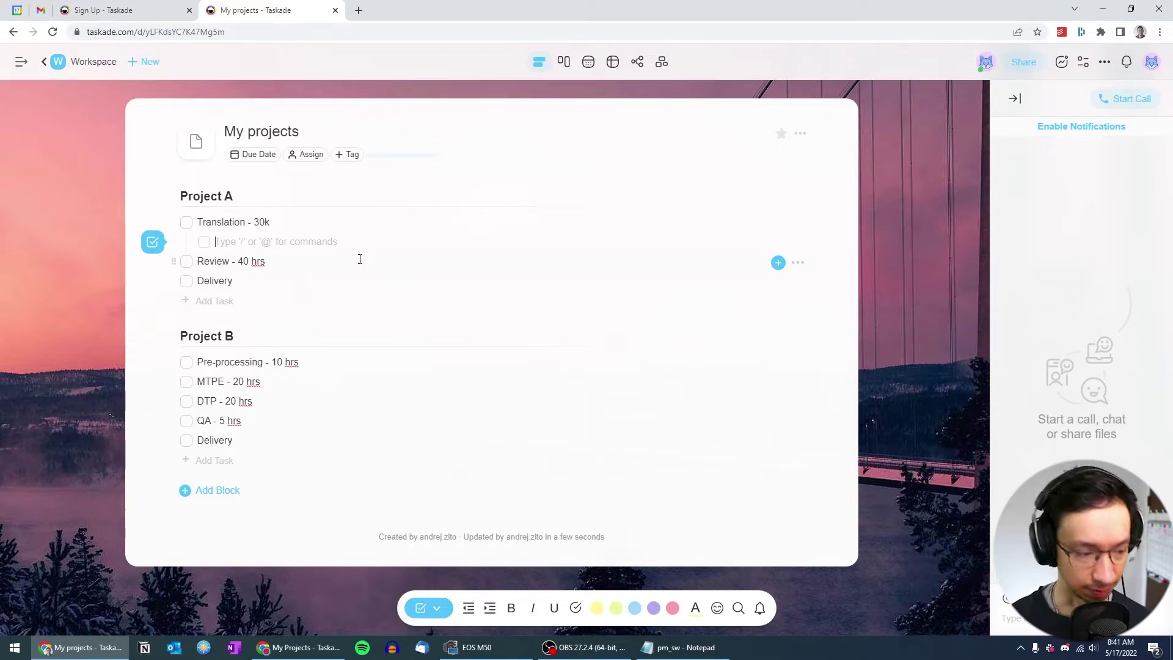
type("DE")
key("Return")
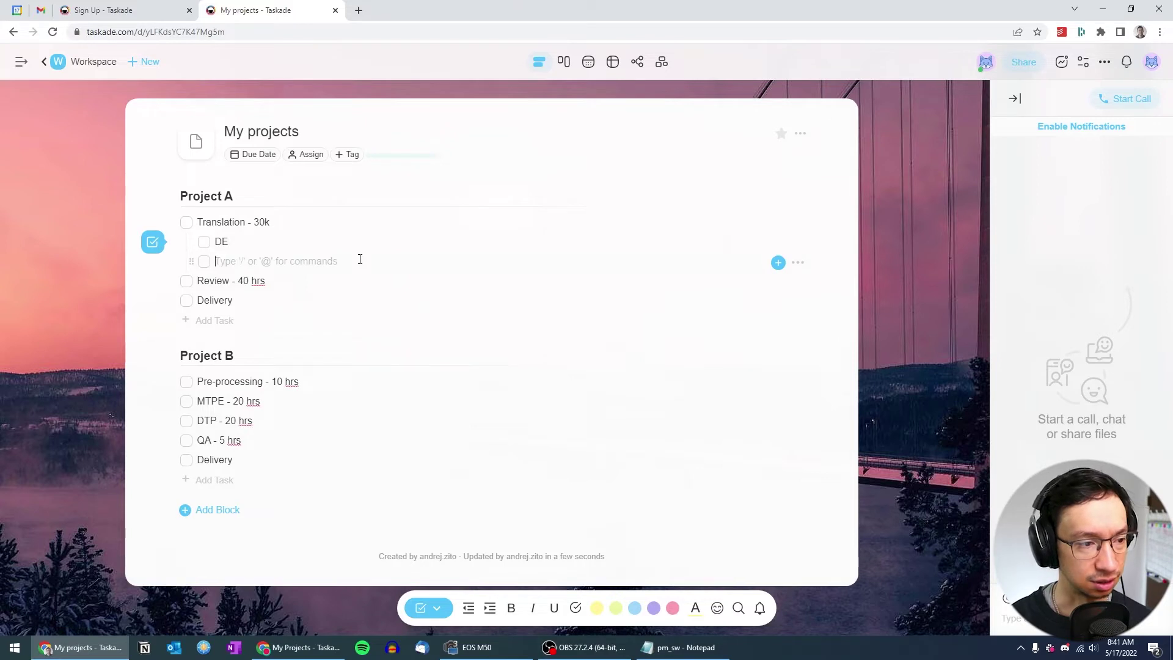
type("FR")
key("Return")
type("JA")
key("Return")
type("KO")
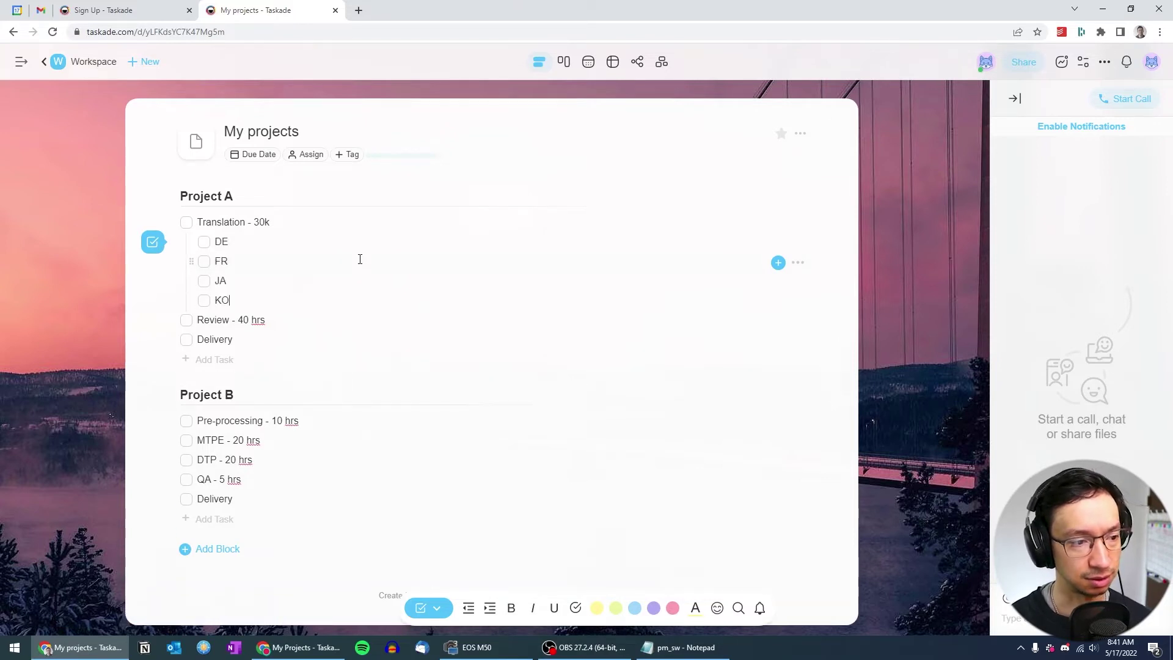
Step: Add the language subtasks DE, FR, JA and KO under Project A's Review task
left_click(292, 320)
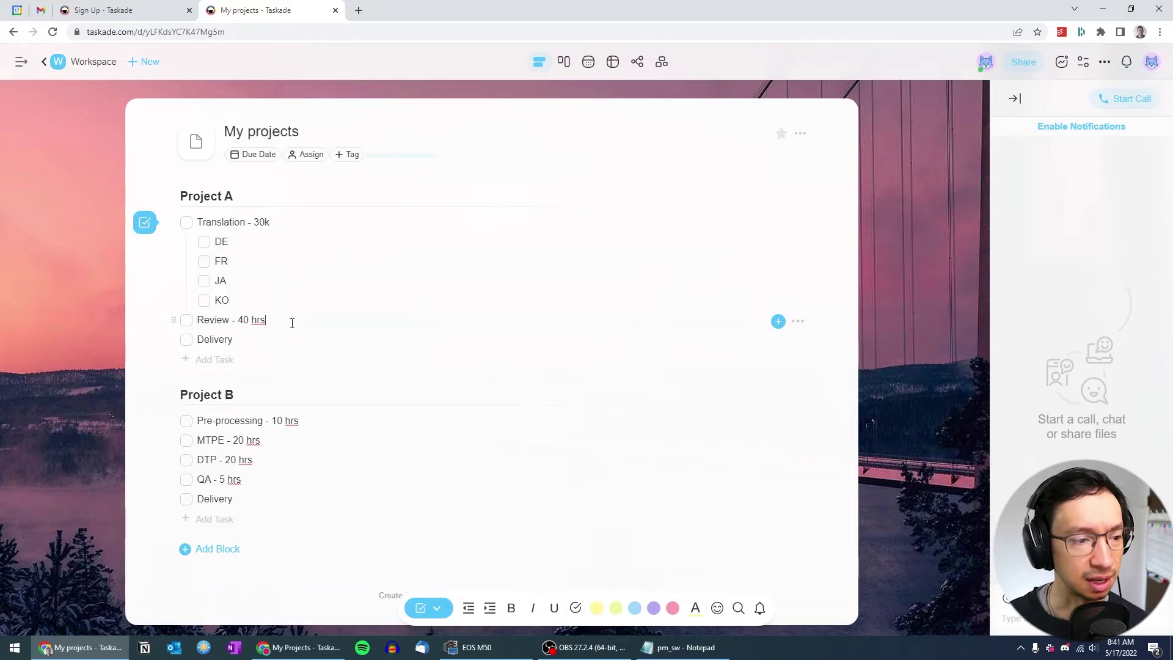
key("Return")
key("Tab")
type("DE")
key("Return")
type("FR JA KO")
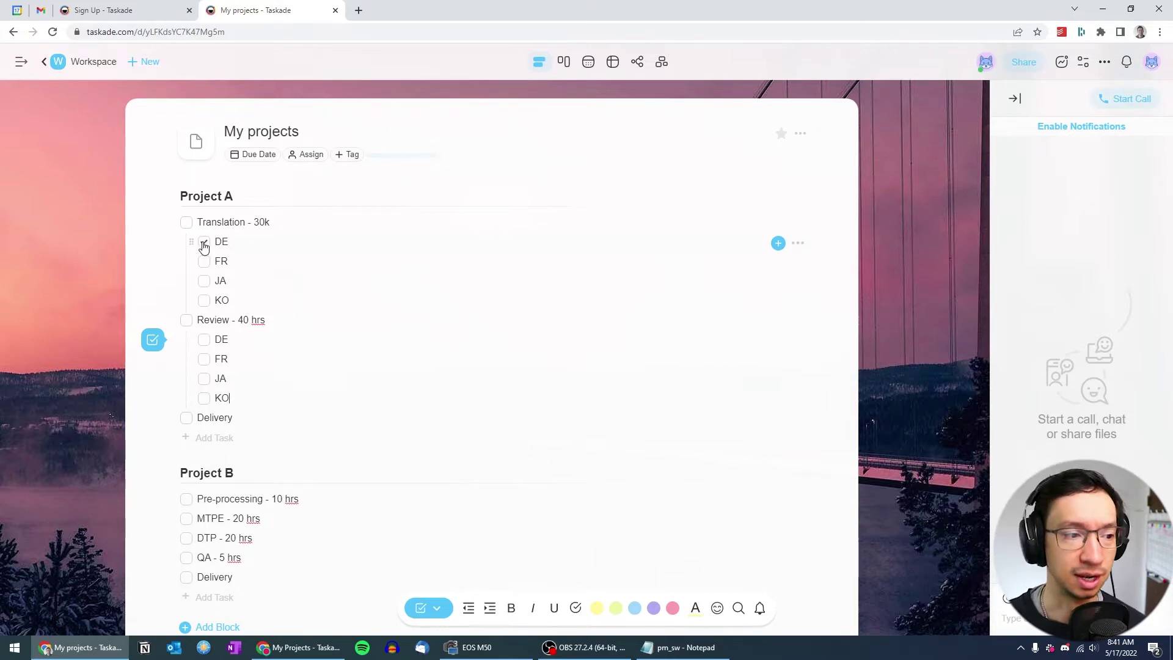
Step: Add nested status subtasks under the Translation task's DE item, including "Heads-up sent" and "Heads-up confirmed"
left_click(236, 241)
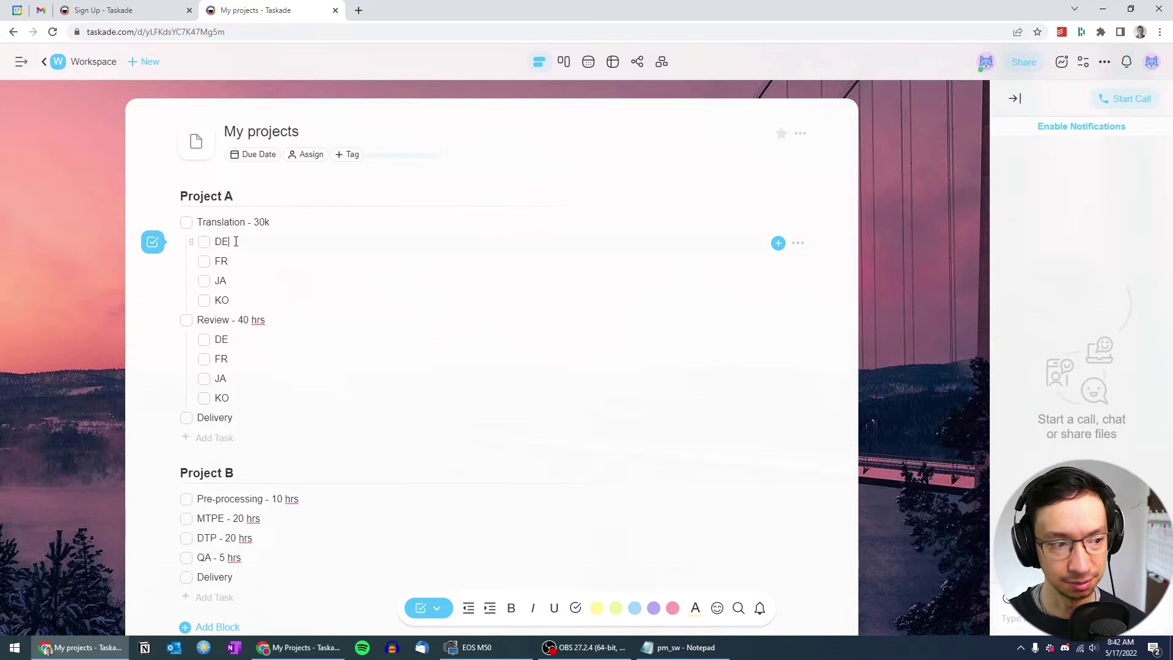
key("Return")
key("Tab")
type("Heads-up")
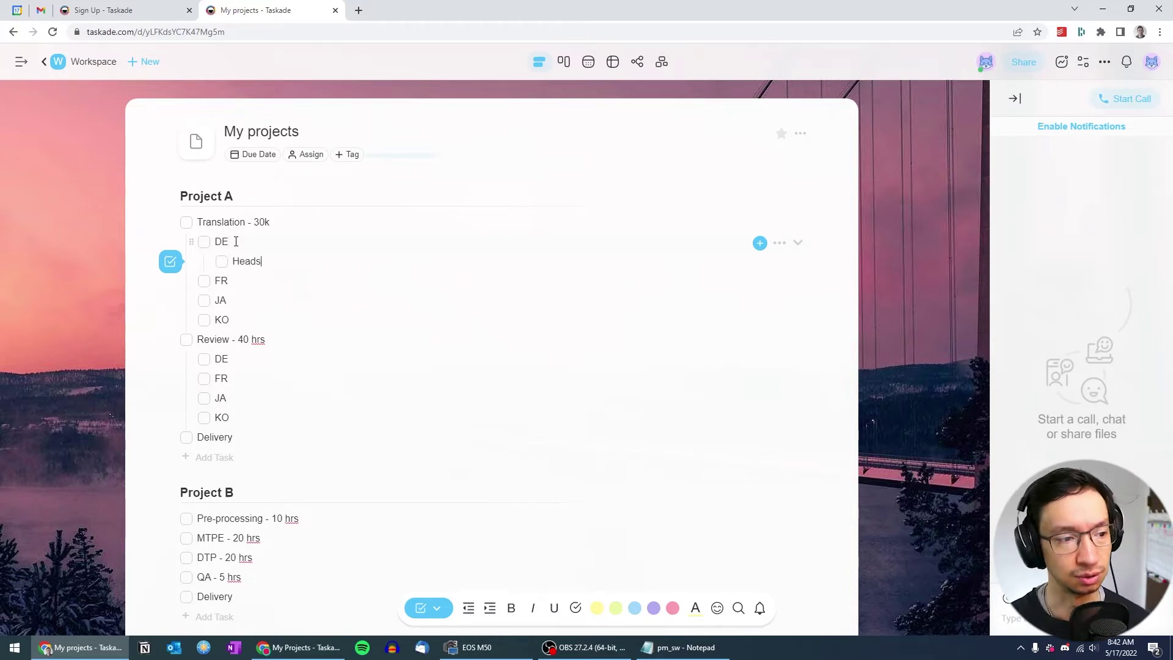
key("Return")
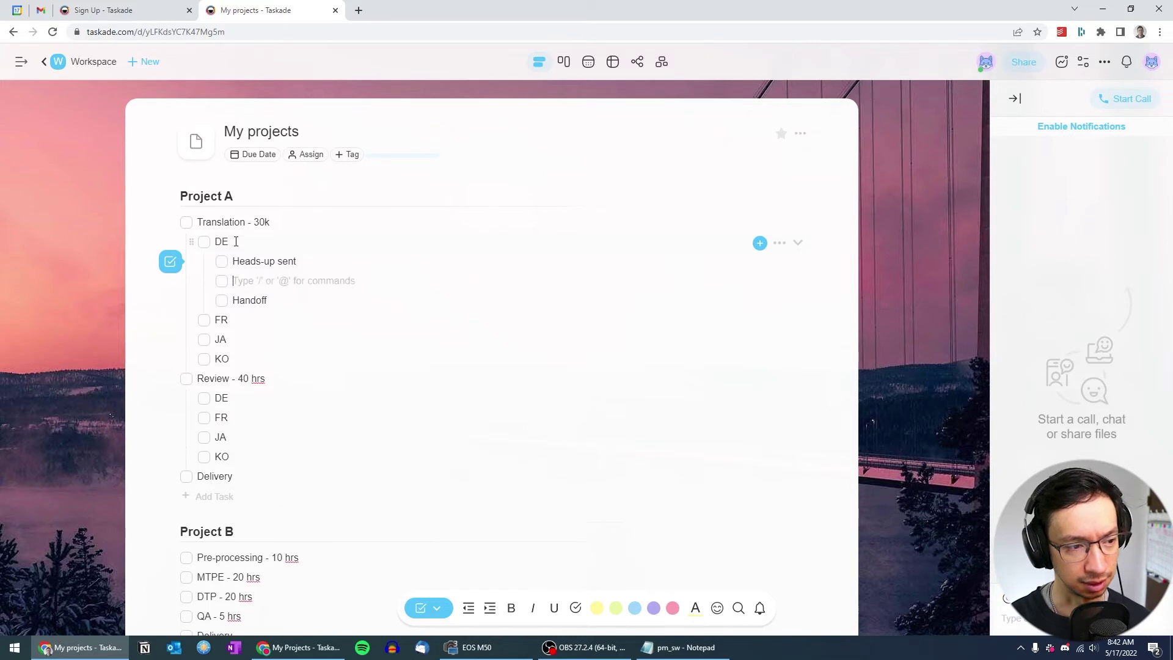
type("Heads-up")
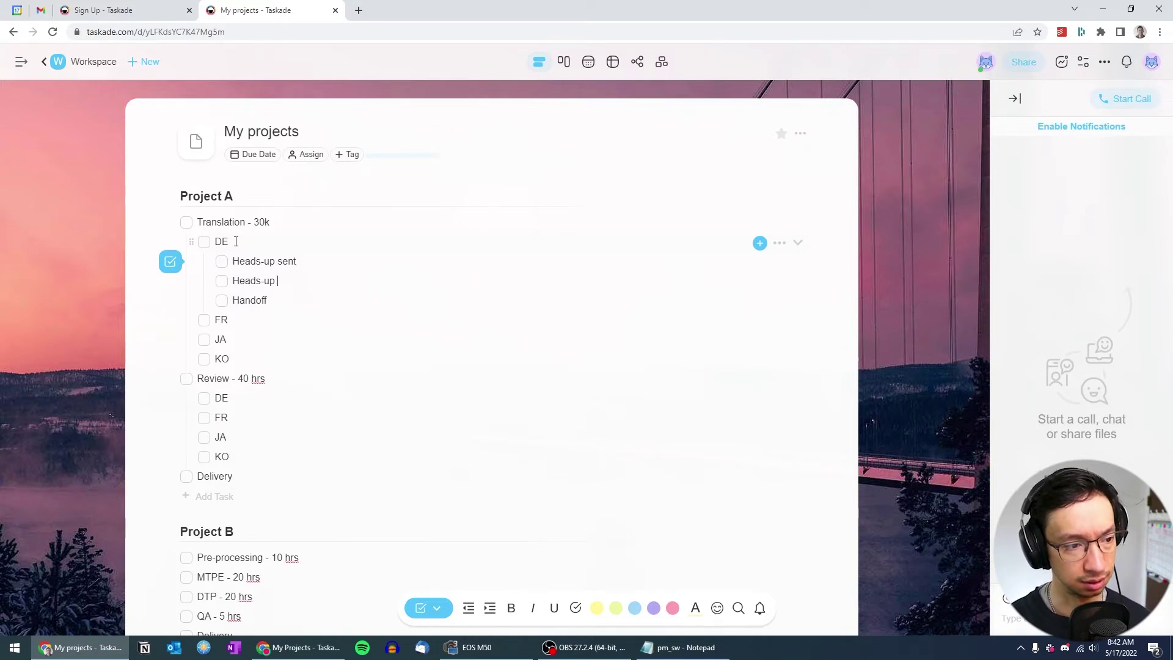
type(" confirmed")
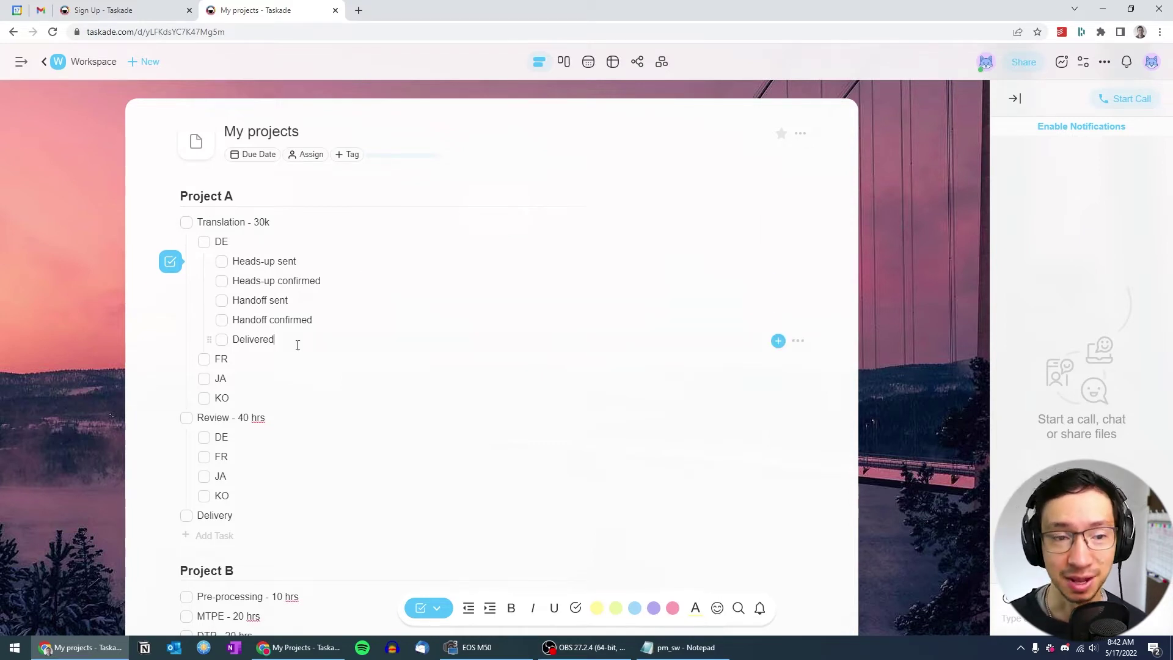
Step: Copy DE's five status subtasks below the Translation task's FR item and try to nest them under it
left_click_drag(281, 339, 237, 261)
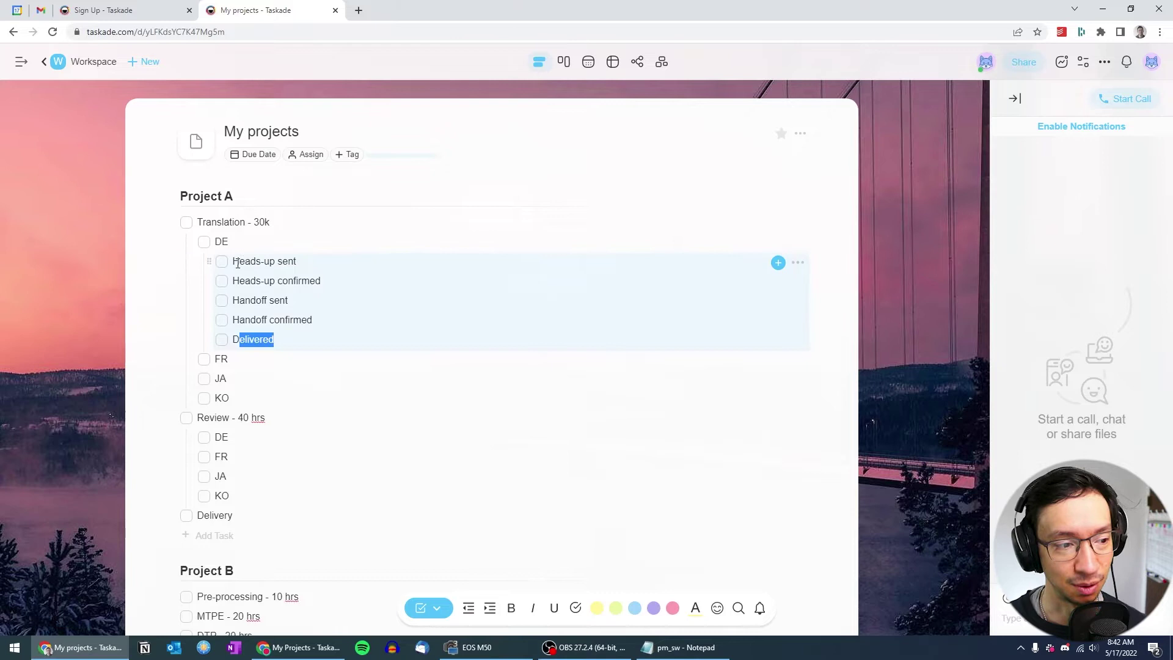
left_click(246, 361)
key("Return")
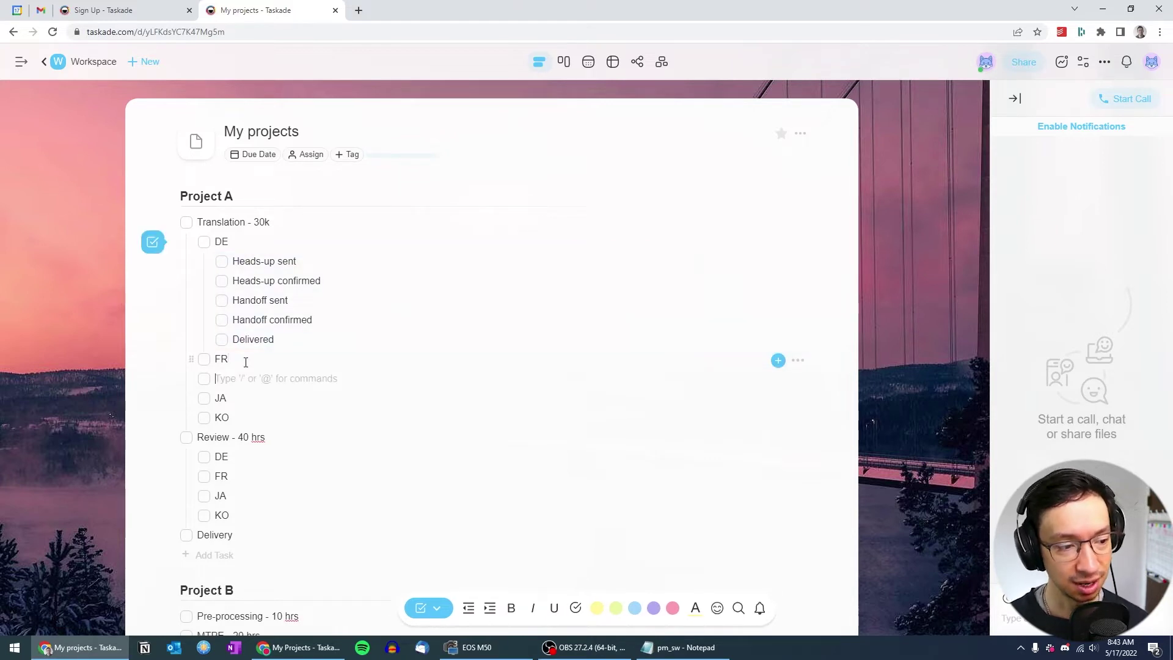
type("Heads-up sent Heads-up confirmed Handoff sent Handoff confirmed Delivered")
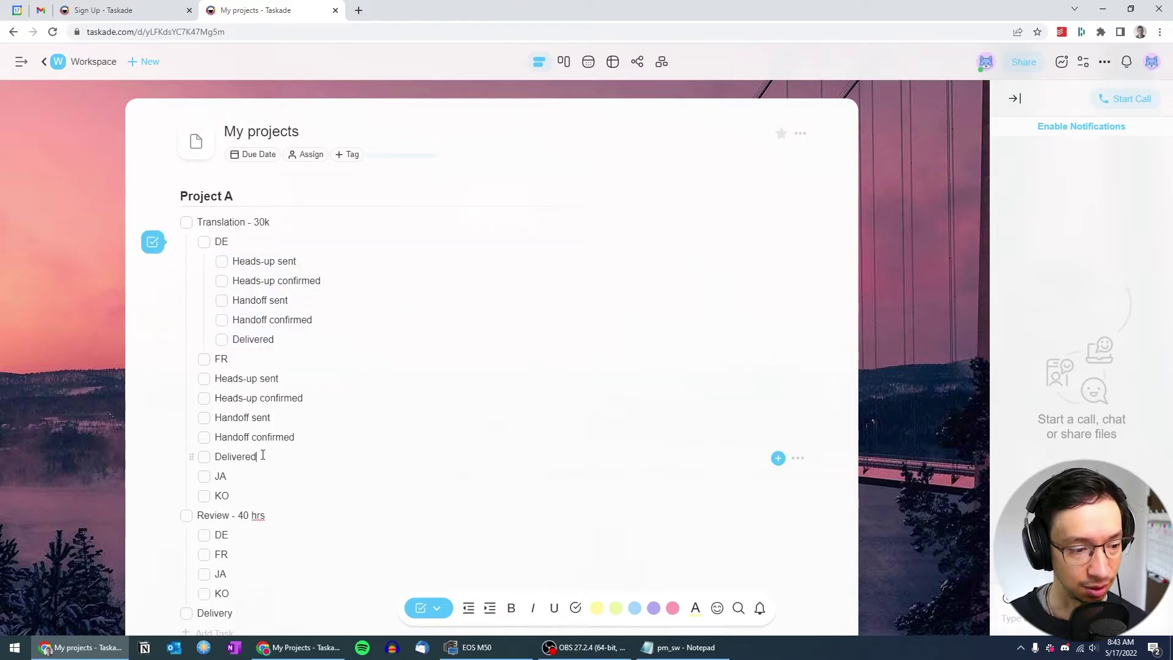
left_click_drag(259, 456, 218, 377)
key("Tab")
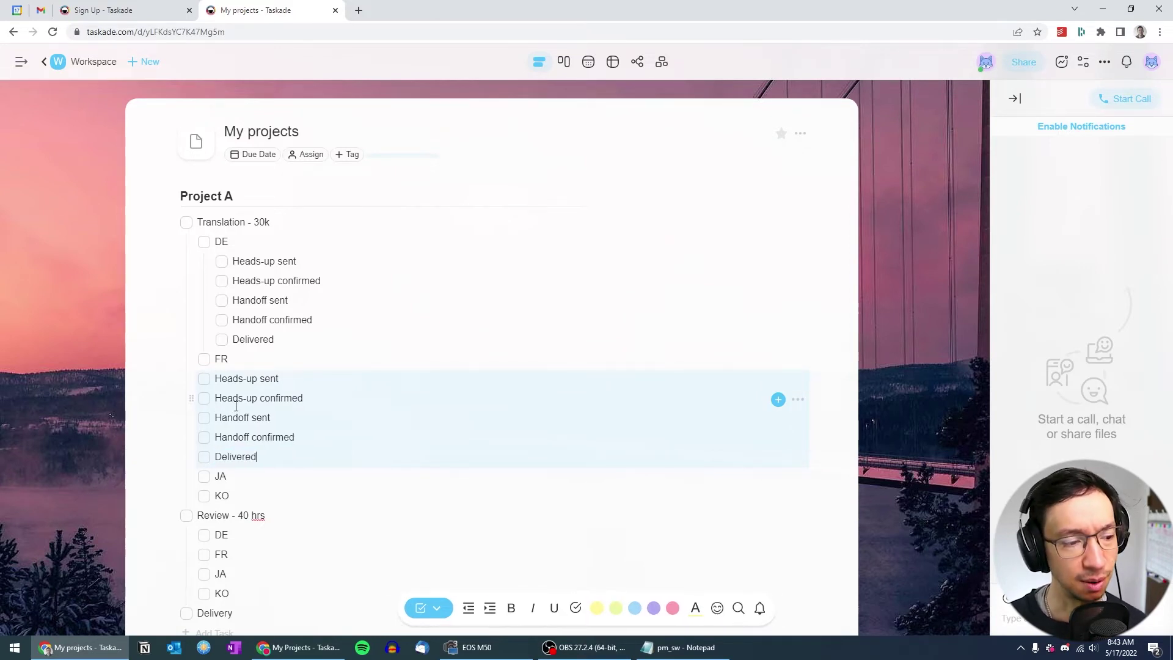
Step: Delete the status subtasks below FR and under DE, leaving only the language items in the Translation task
key("BackSpace")
key("BackSpace")
key("BackSpace")
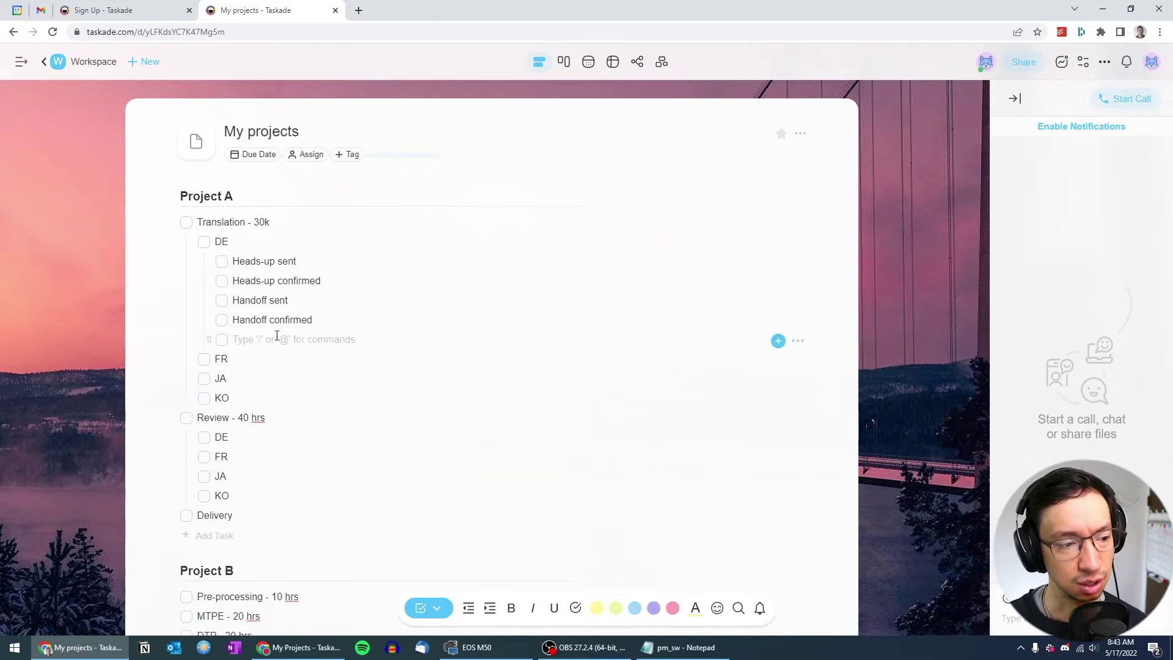
left_click_drag(281, 339, 228, 268)
key("BackSpace")
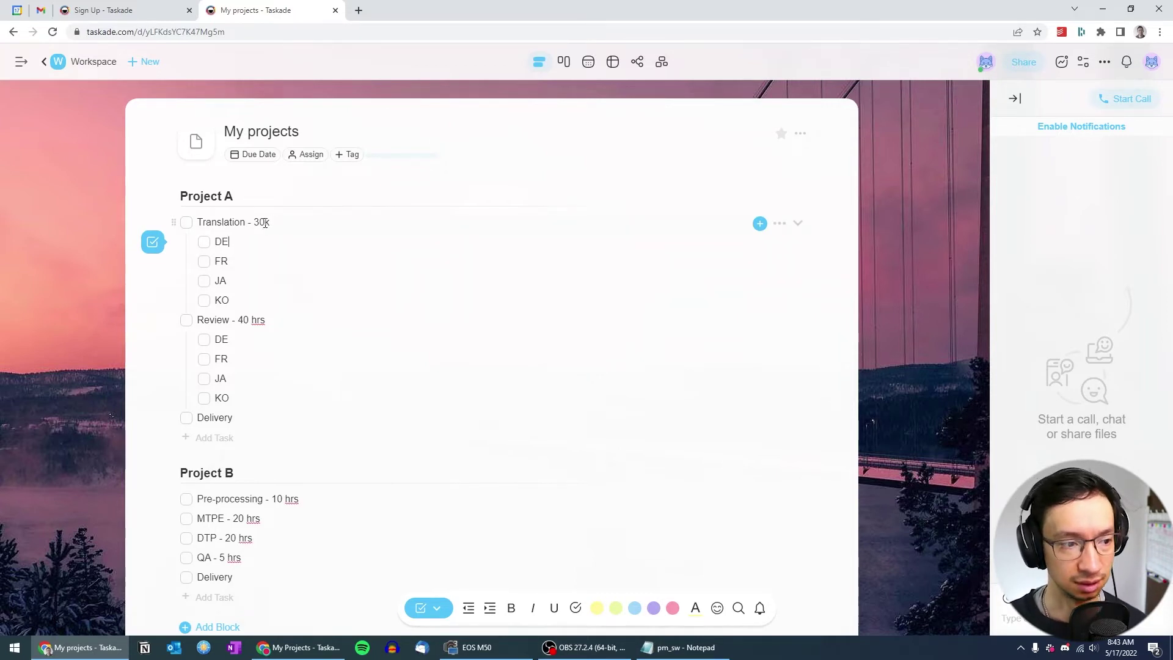
Step: Give Project A's Translation task a date range from May 23 to June 10, 2022
left_click(759, 226)
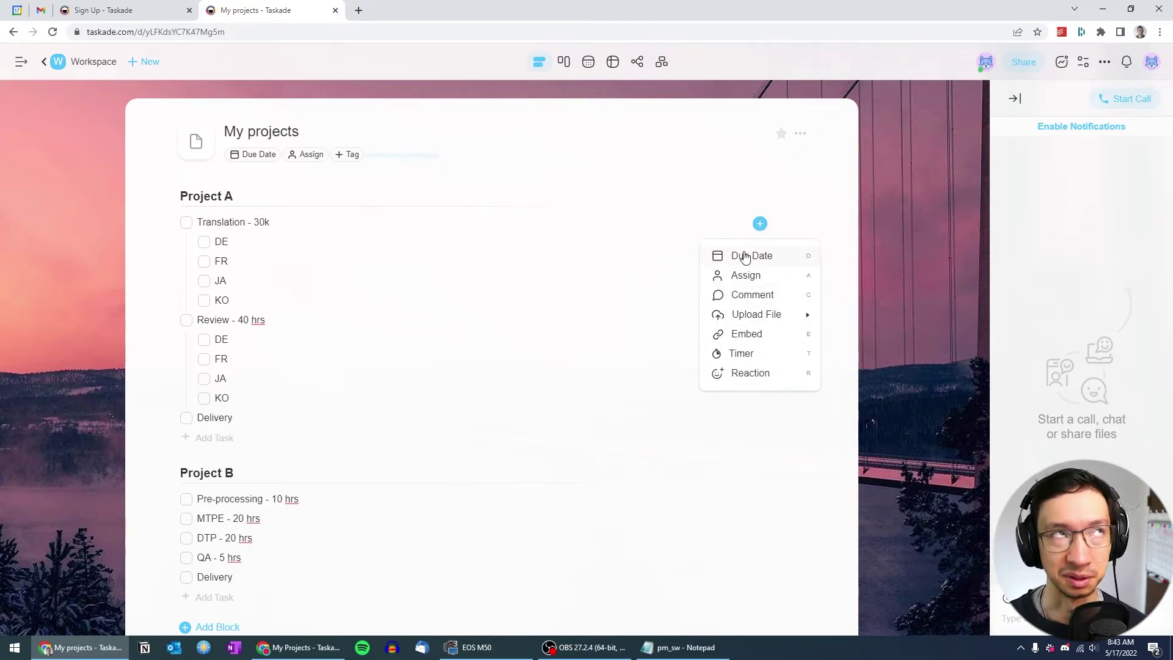
left_click(795, 259)
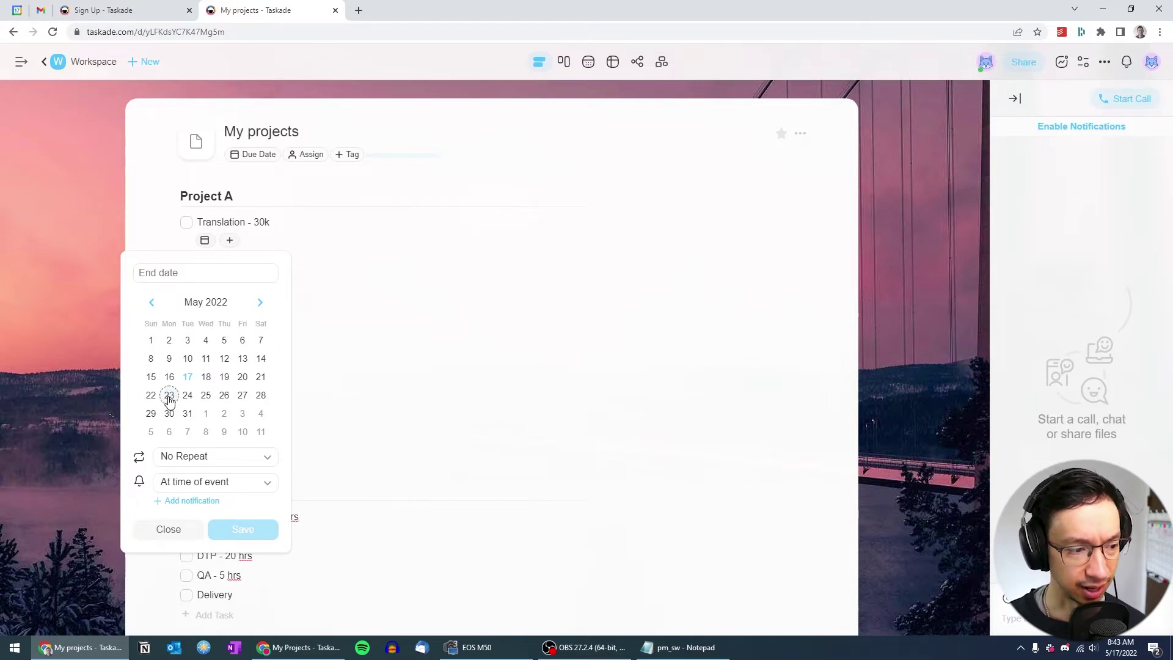
left_click(243, 433)
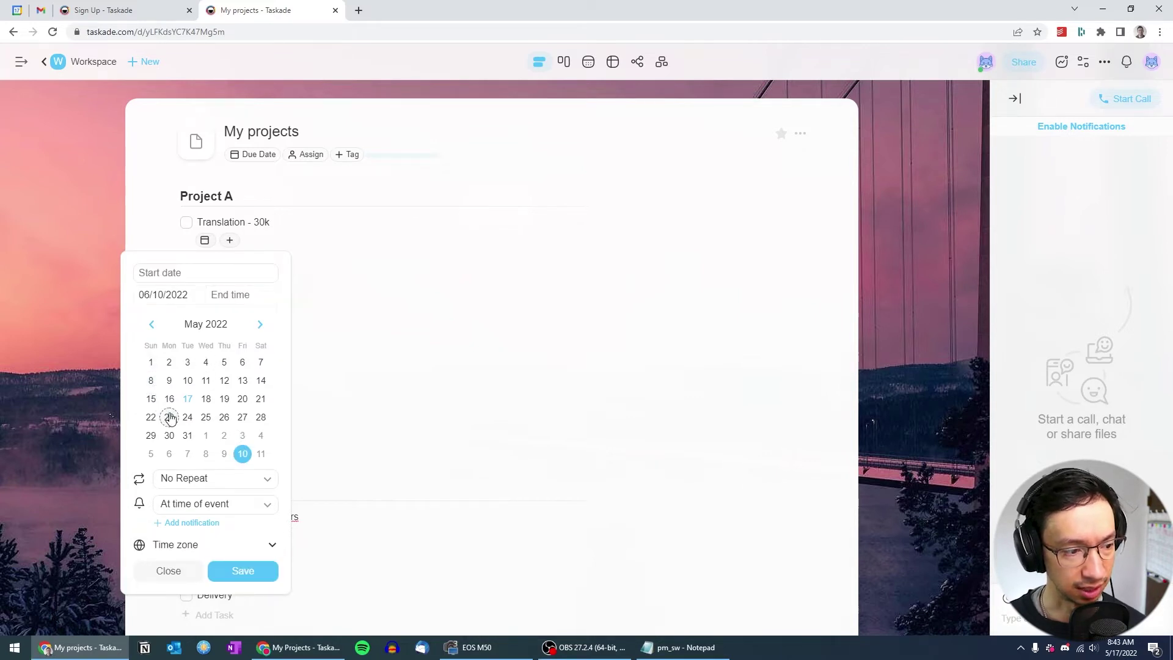
left_click(169, 417)
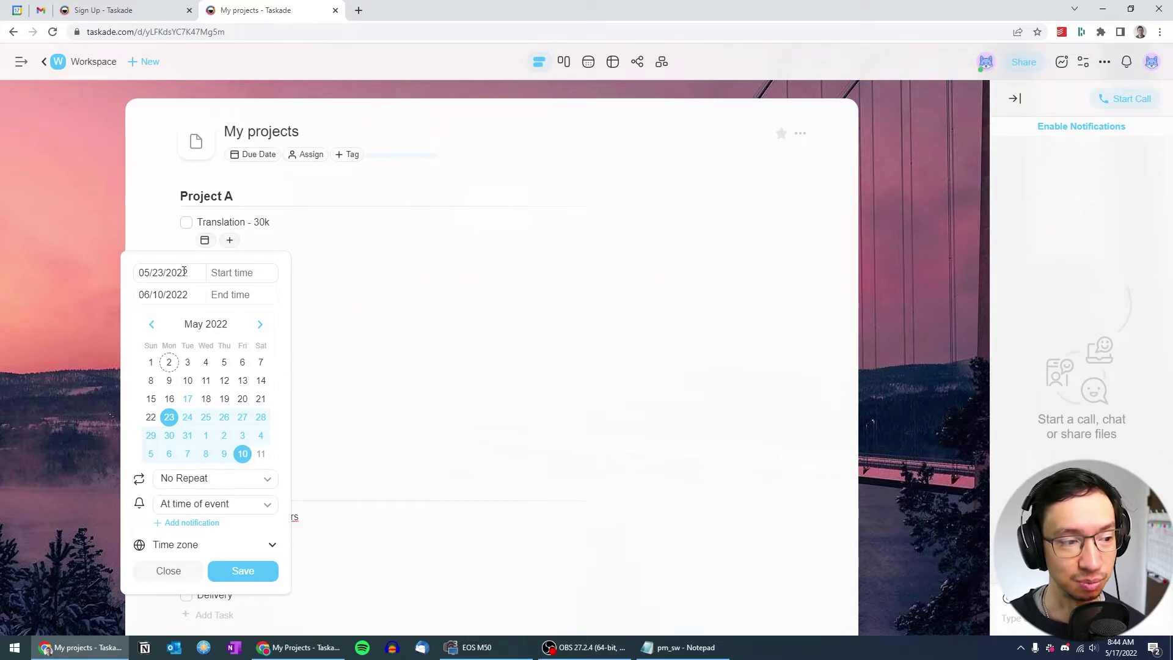
left_click(243, 570)
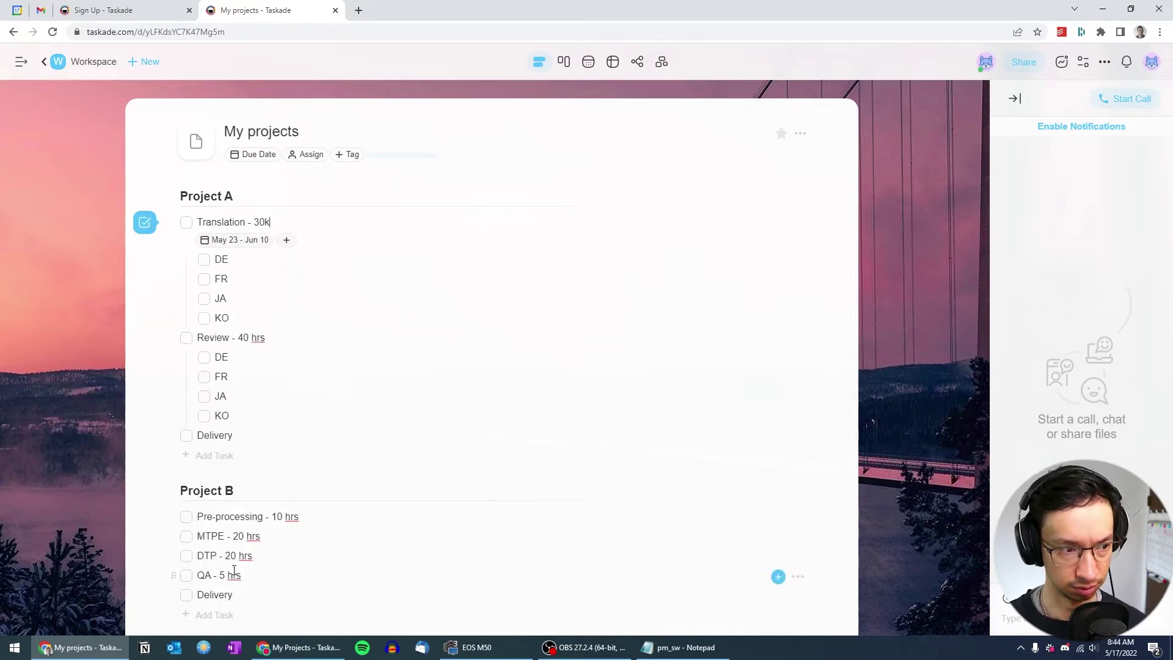
left_click(204, 281)
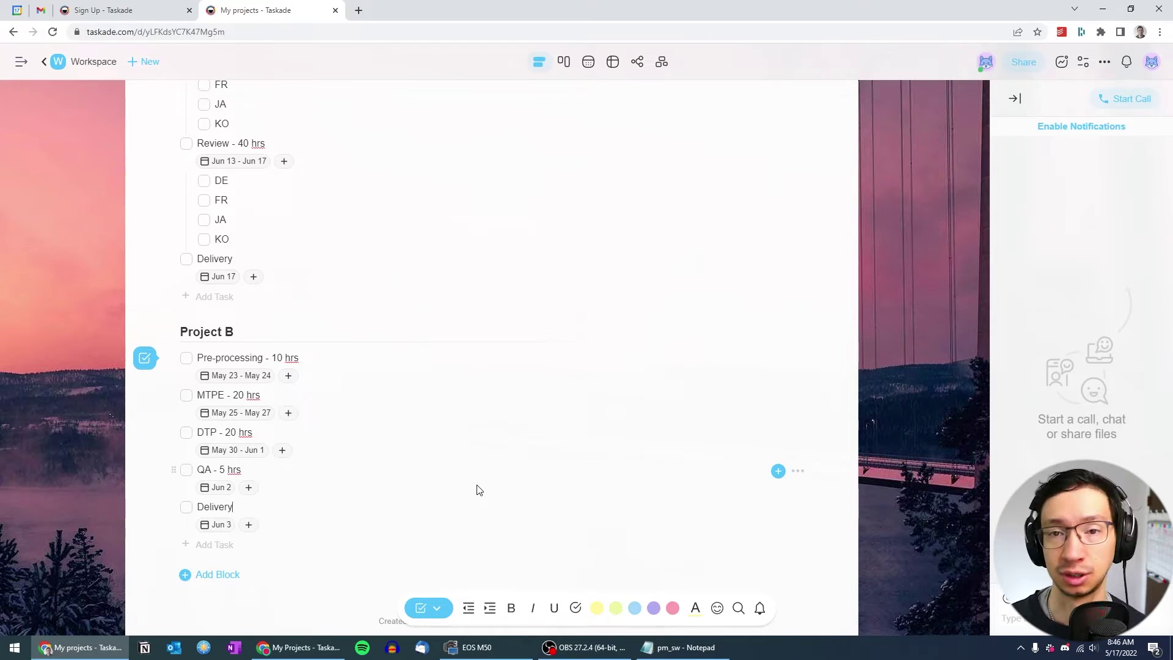
scroll(385, 452, "down", 2)
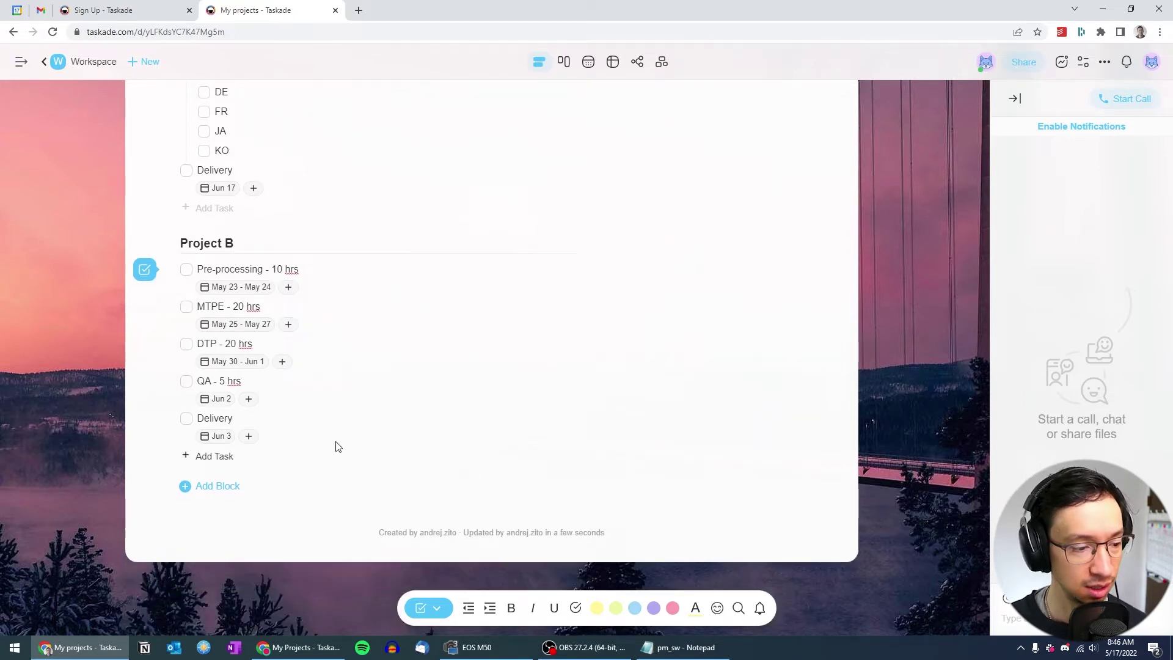
Step: Give the Project A heading a date range of May 23 to June 17, 2022, and the Project B heading May 23 to June 3, 2022
left_click(221, 401)
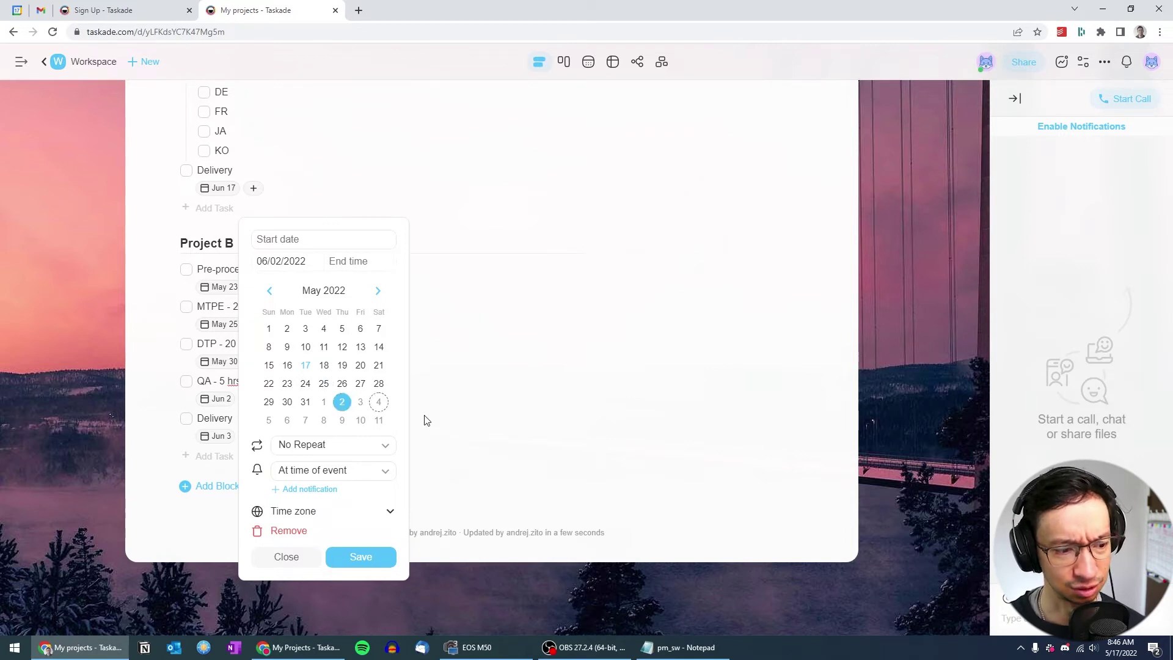
left_click(459, 419)
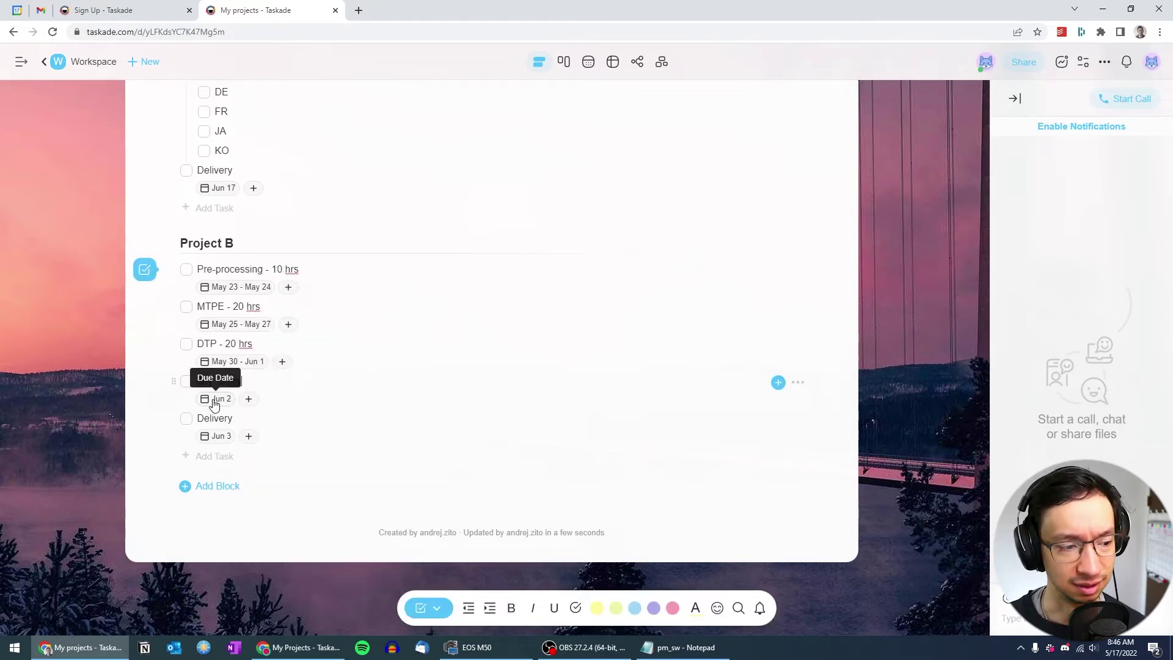
scroll(414, 416, "up", 5)
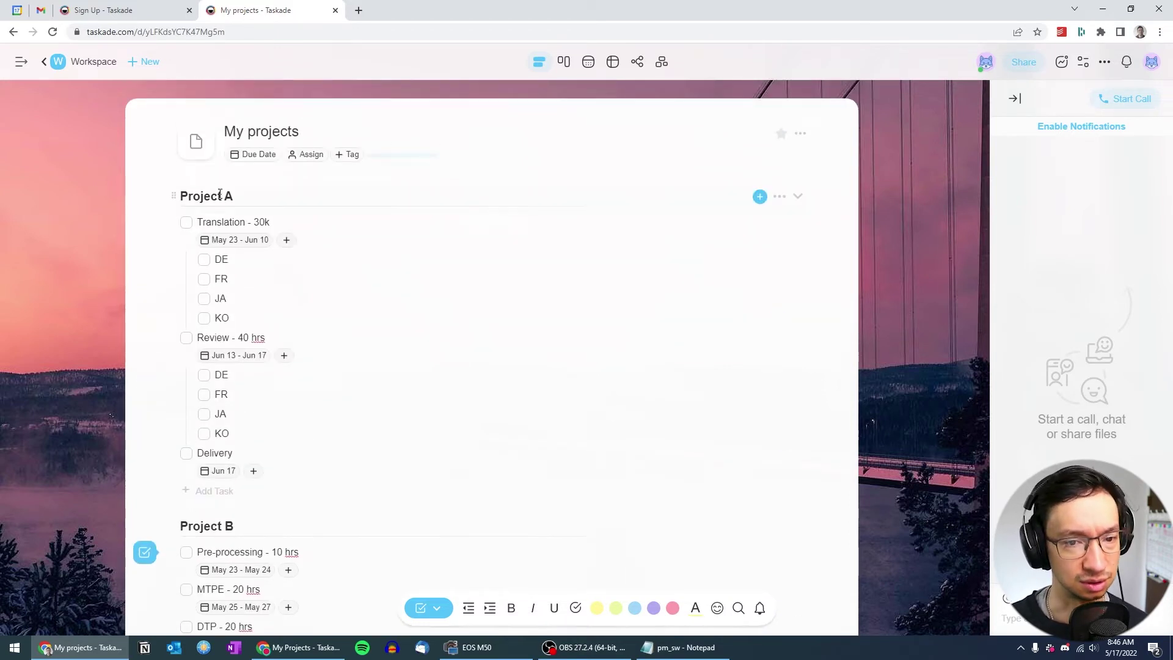
left_click(760, 196)
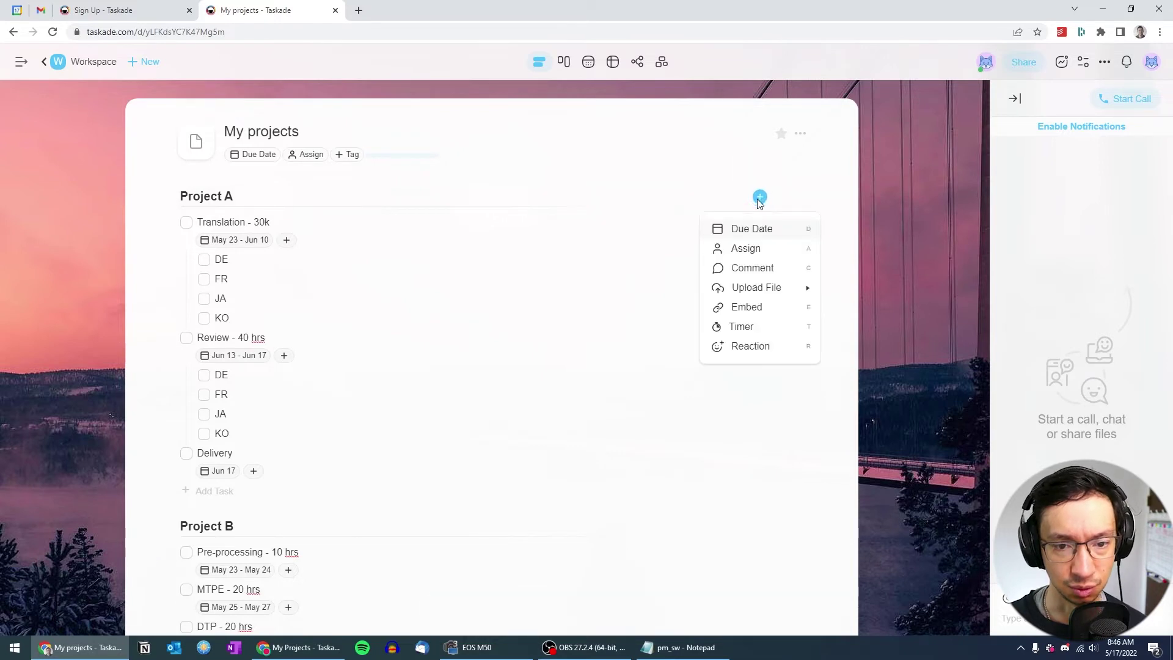
left_click(760, 231)
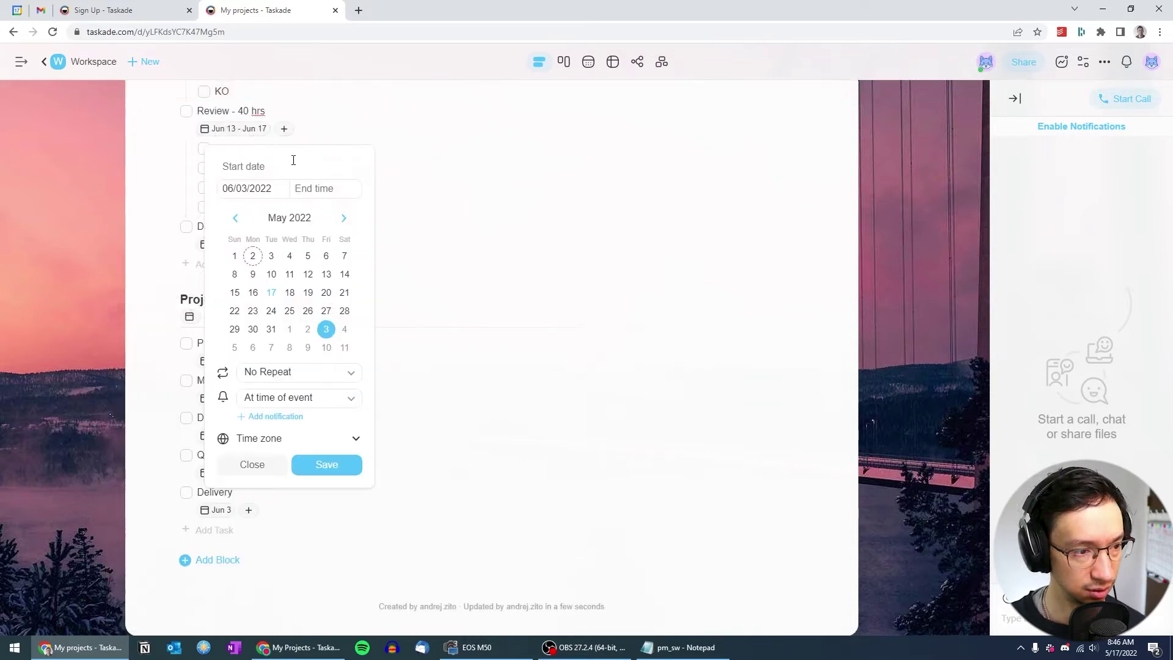
left_click(252, 310)
left_click(317, 471)
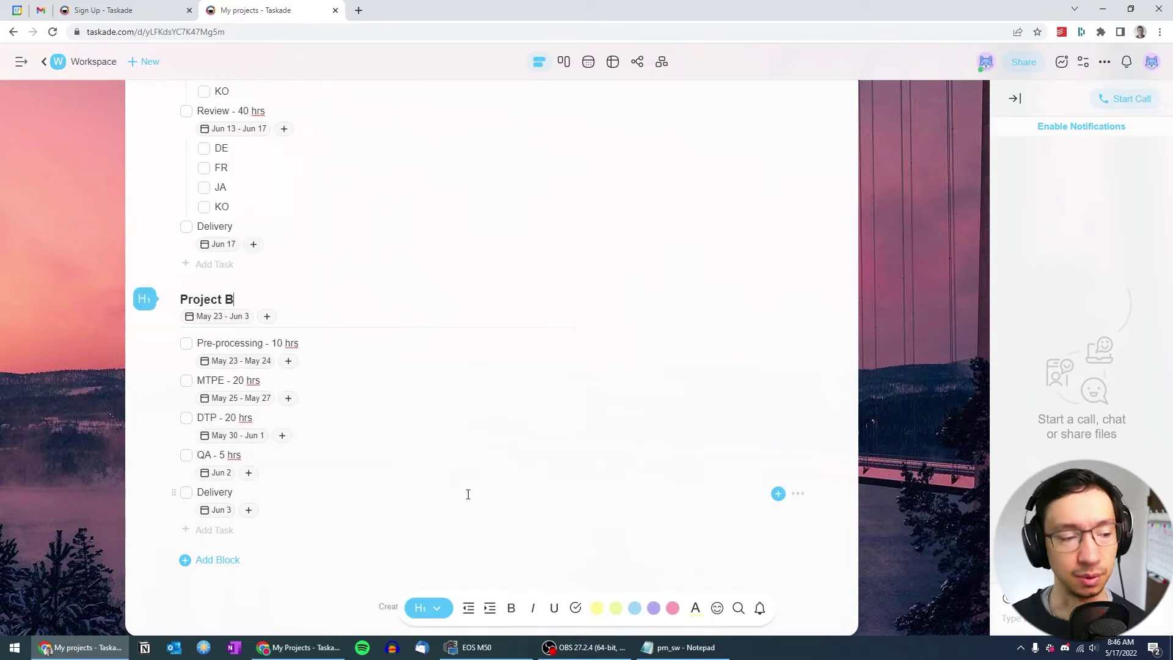
Step: Review the two projects and their scheduled tasks in the calendar view
scroll(465, 483, "up", 4)
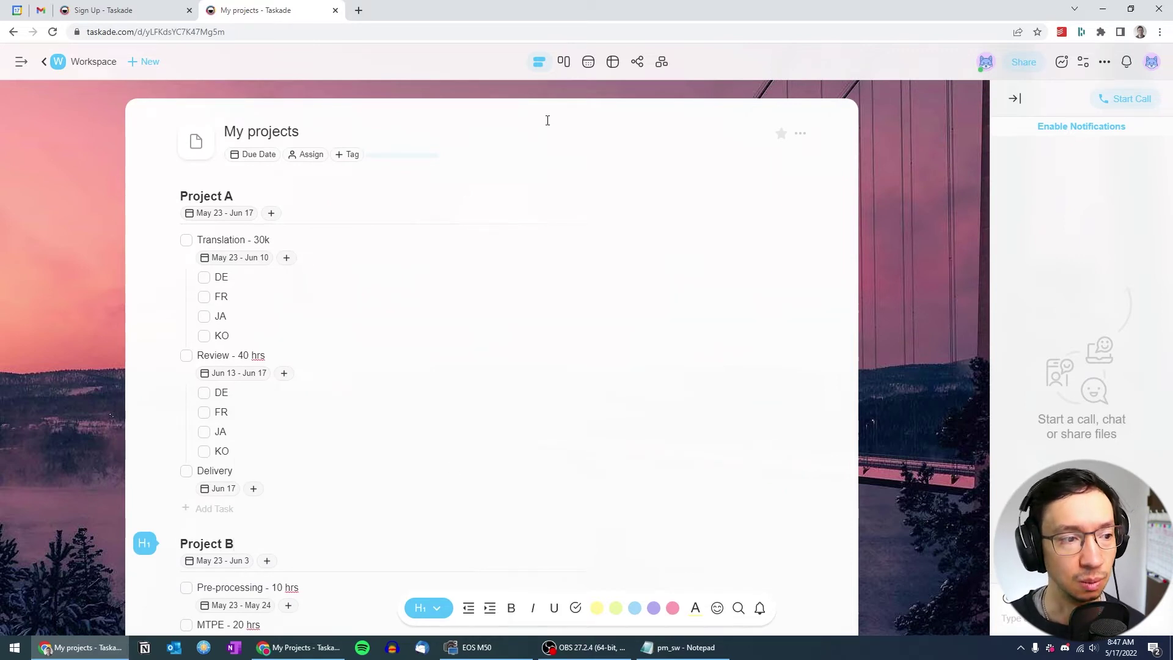
left_click(586, 69)
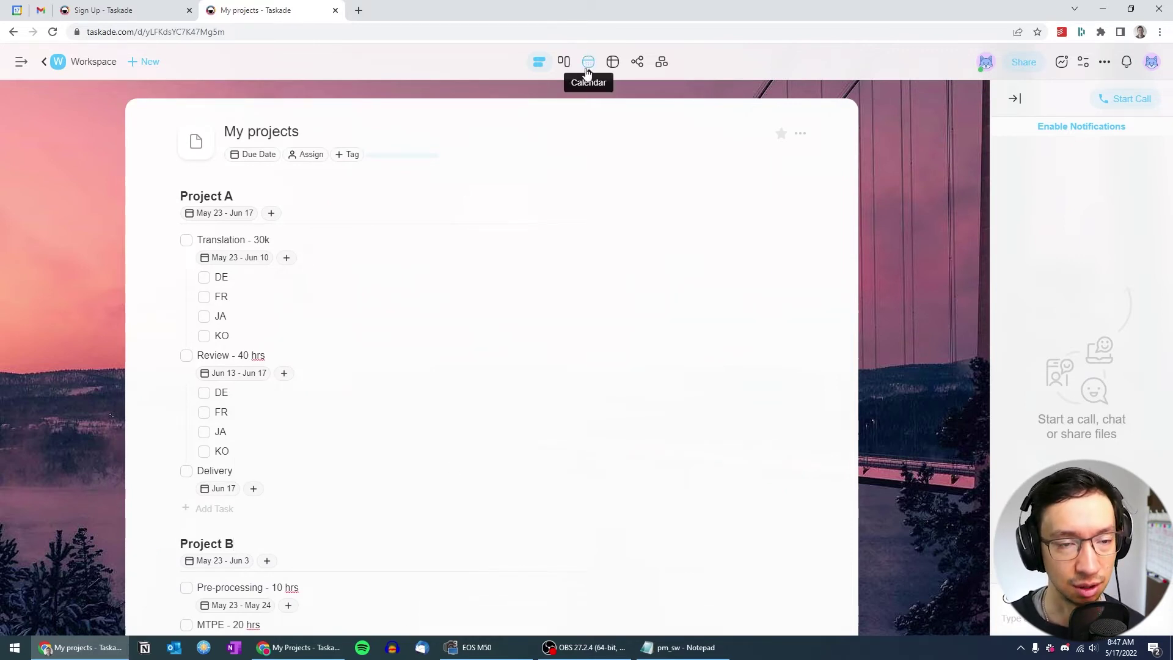
scroll(569, 318, "down", 1)
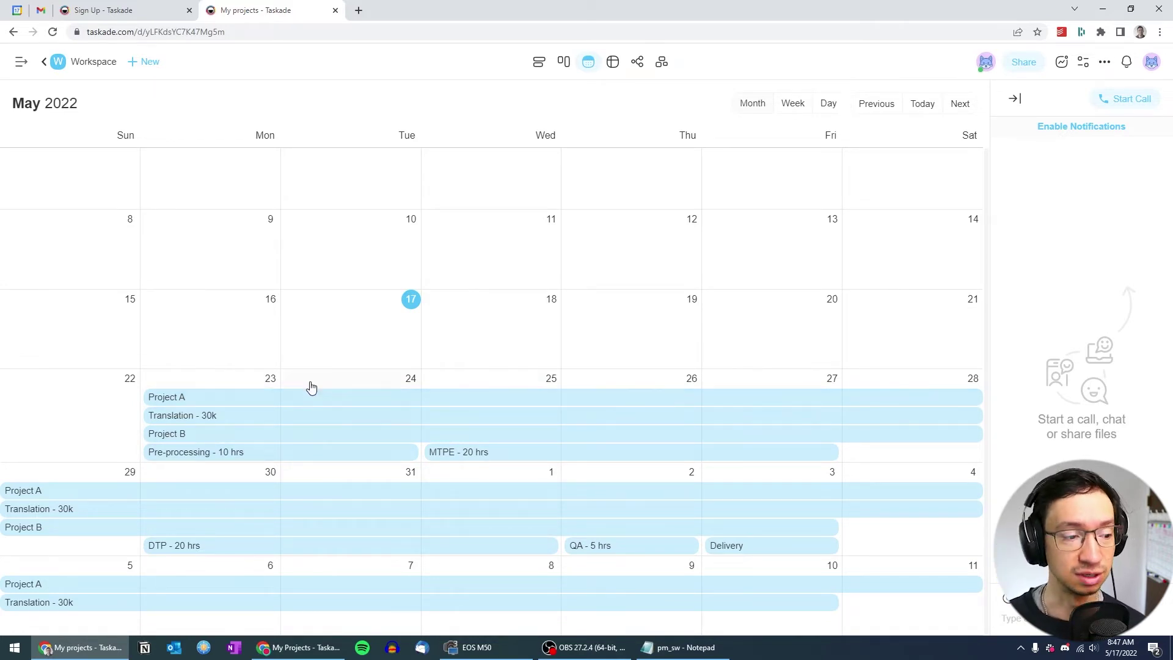
Step: In the list view, highlight the Project A heading and all its items in red, and Project B with its items in green
left_click(538, 62)
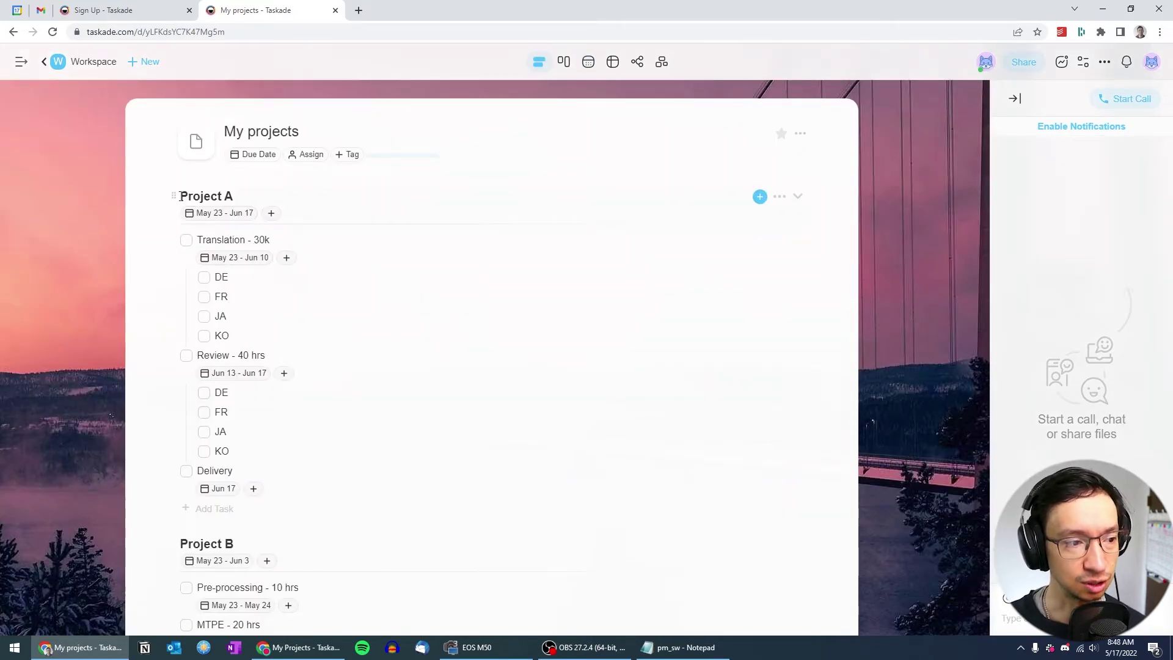
left_click_drag(181, 197, 289, 264)
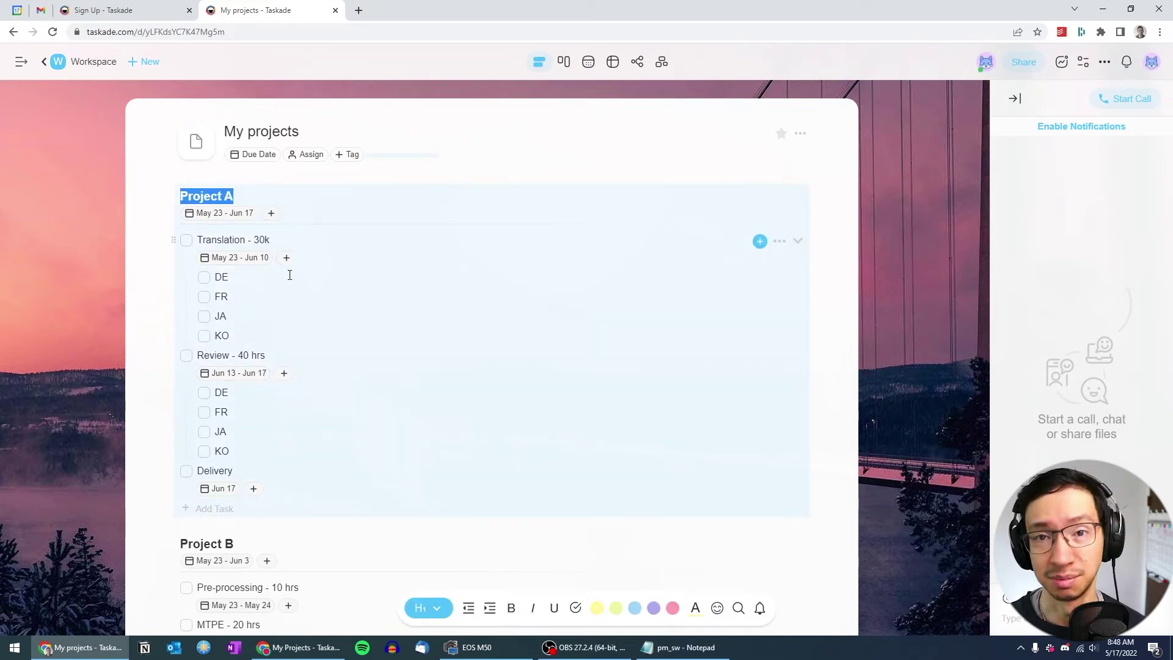
left_click_drag(283, 496, 284, 502)
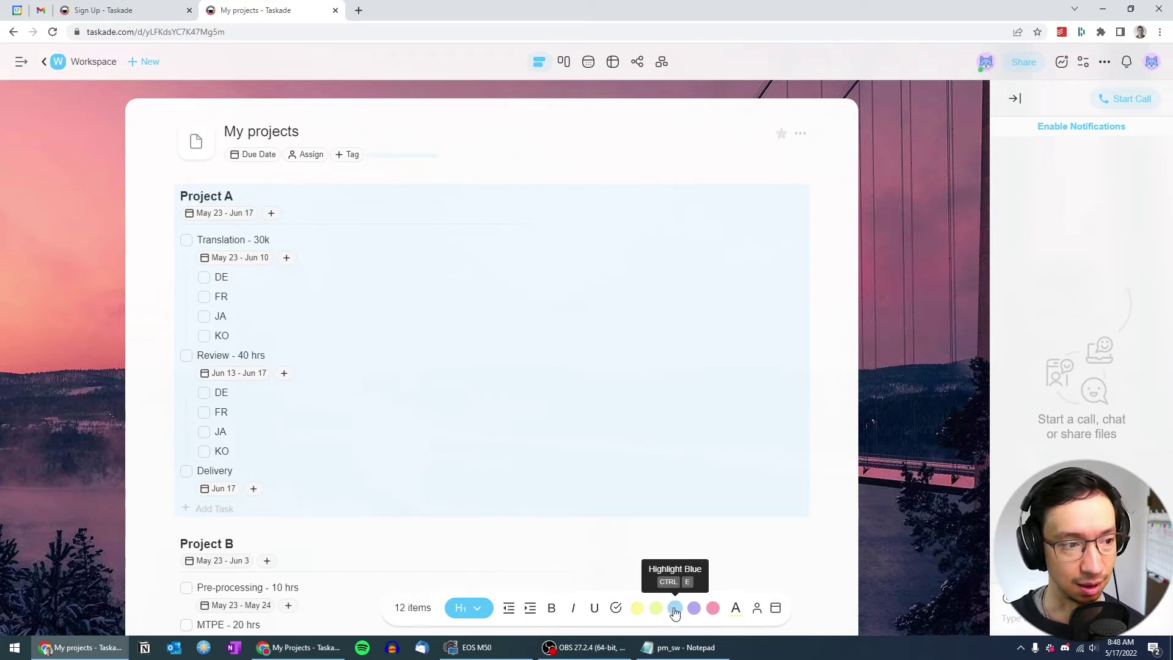
left_click(712, 609)
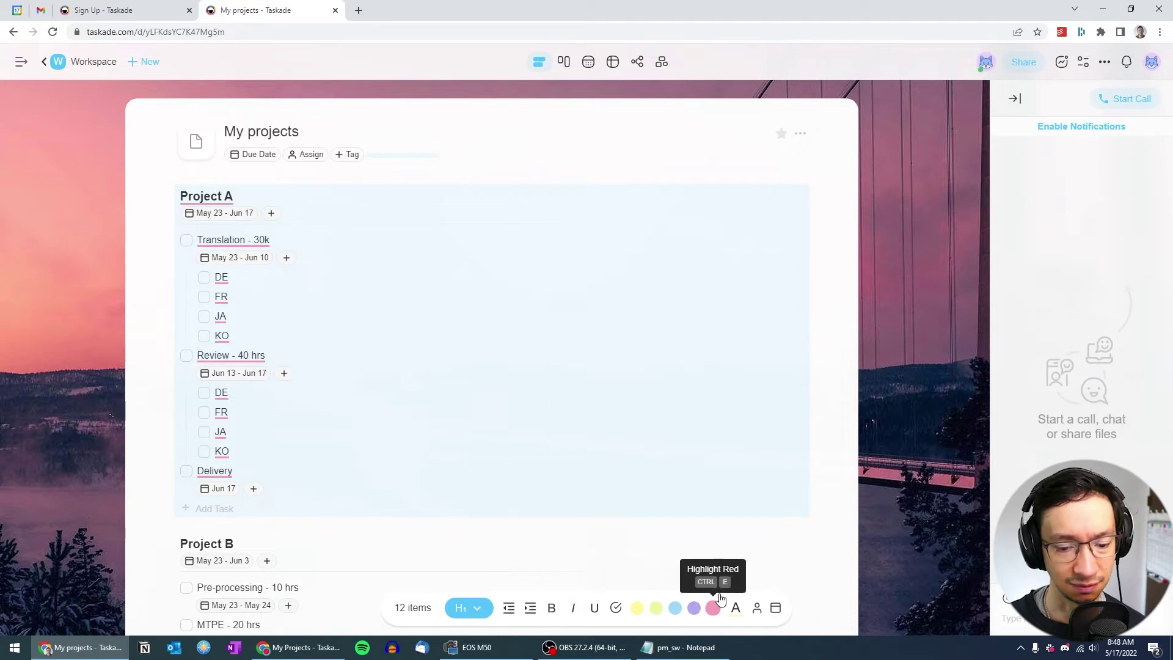
scroll(667, 445, "down", 4)
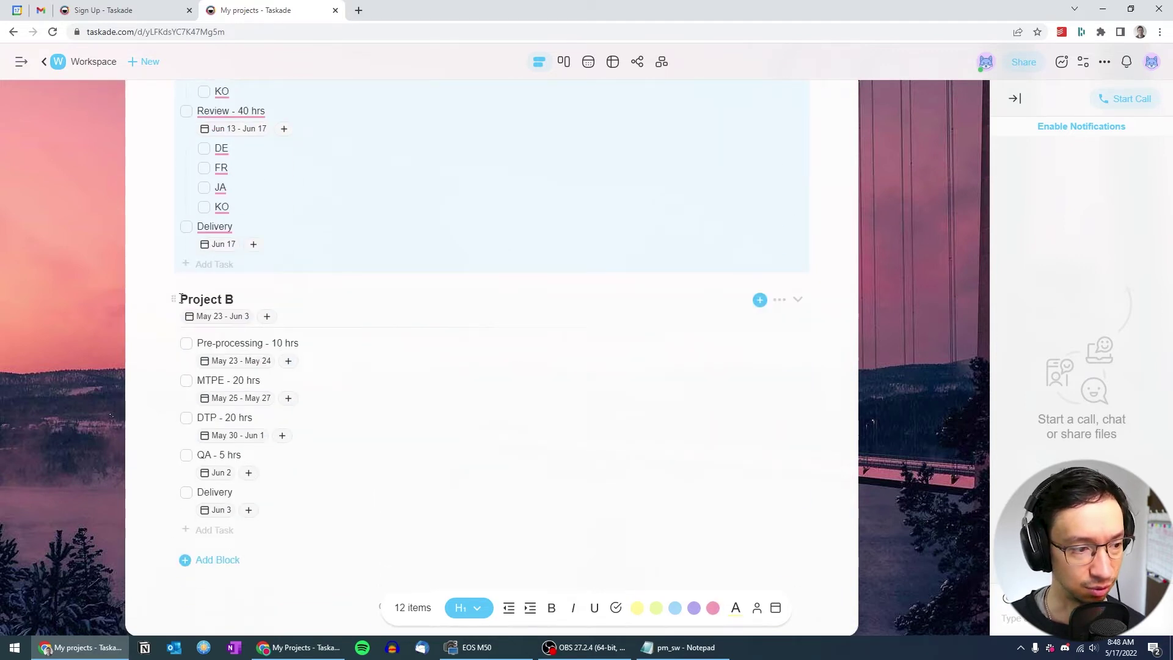
left_click_drag(181, 297, 359, 529)
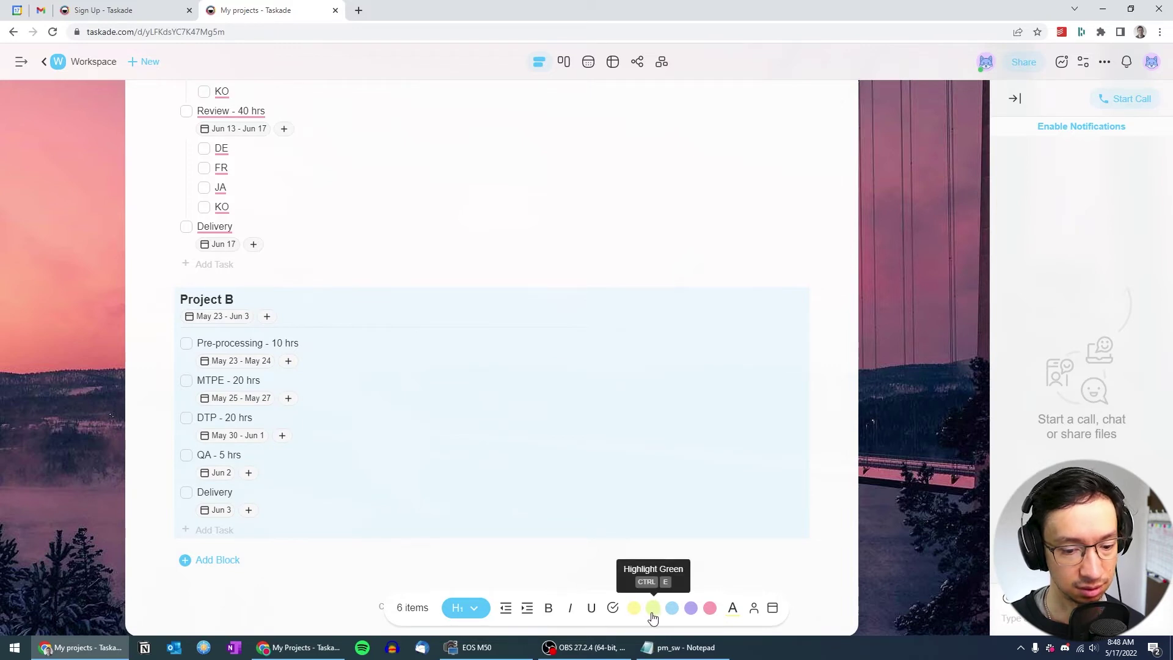
Step: Check in the calendar view how the red and green highlights distinguish the two projects' entries
scroll(563, 450, "up", 4)
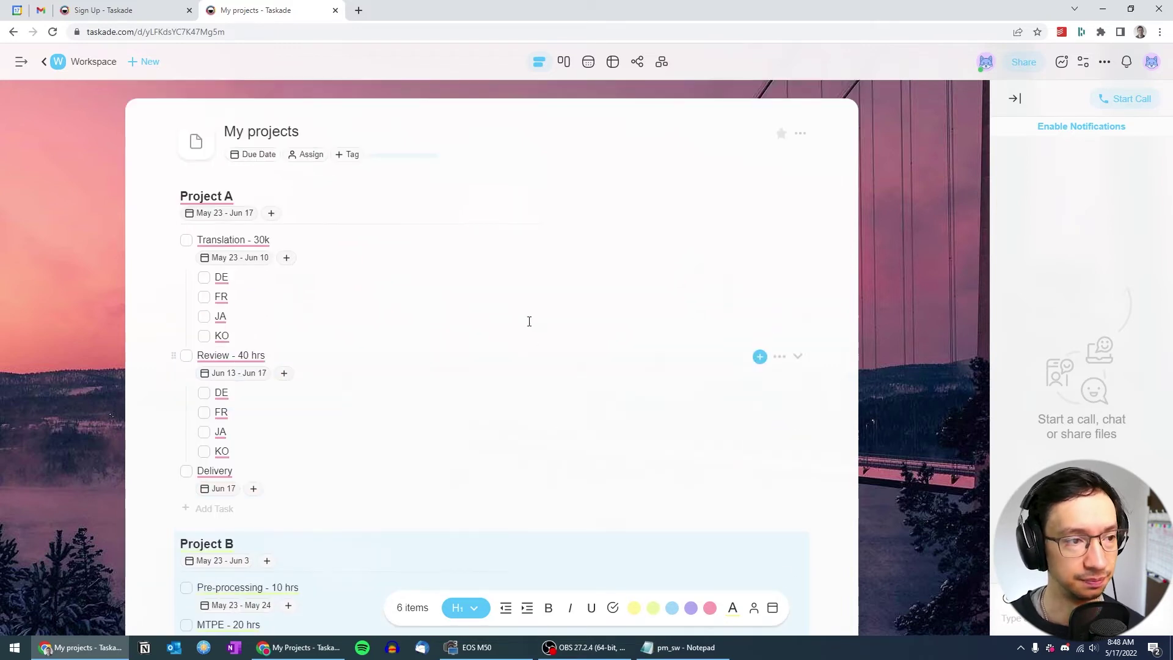
left_click(588, 63)
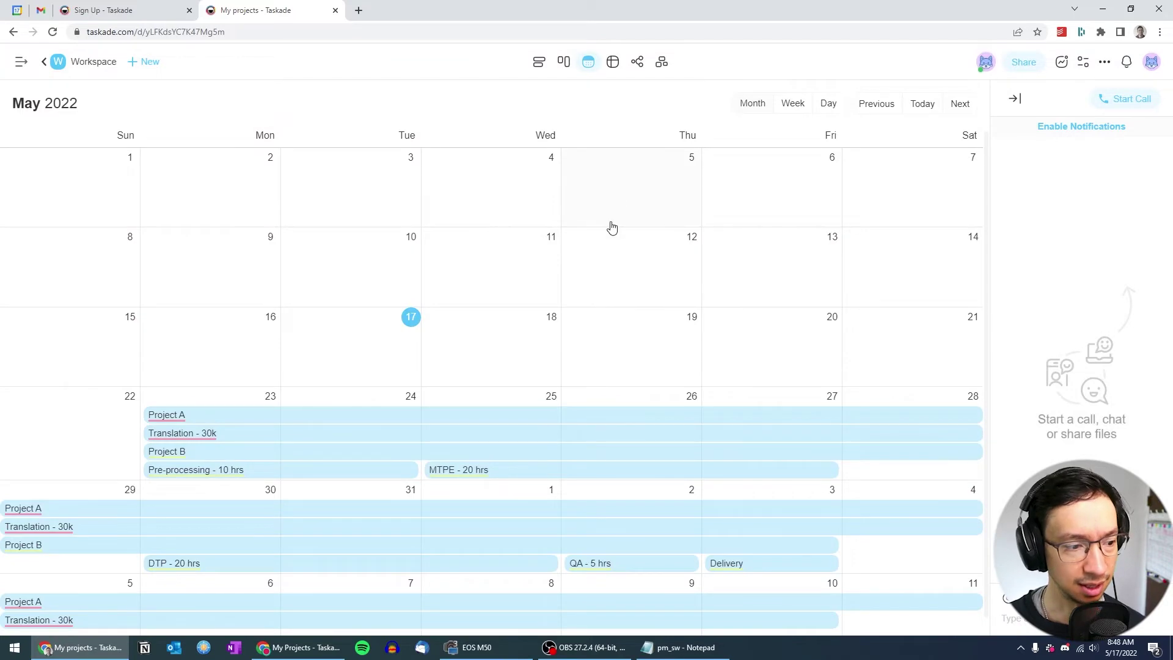
scroll(610, 228, "down", 1)
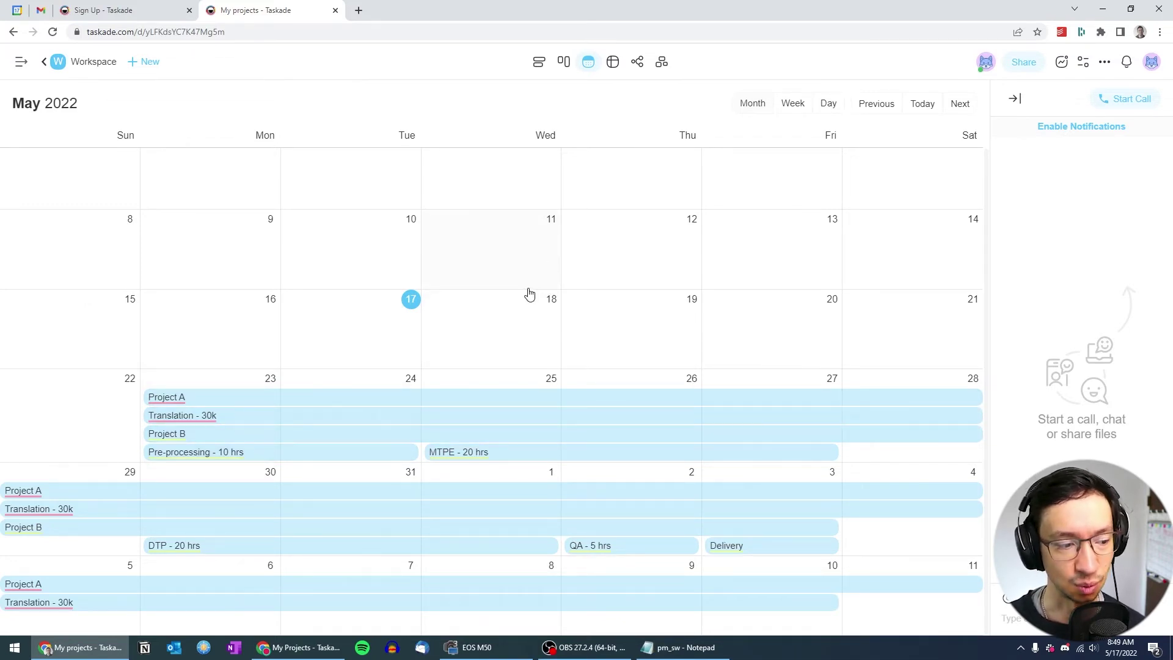
Step: Return to the list view and make the Project A and Project B headings bold
left_click(539, 62)
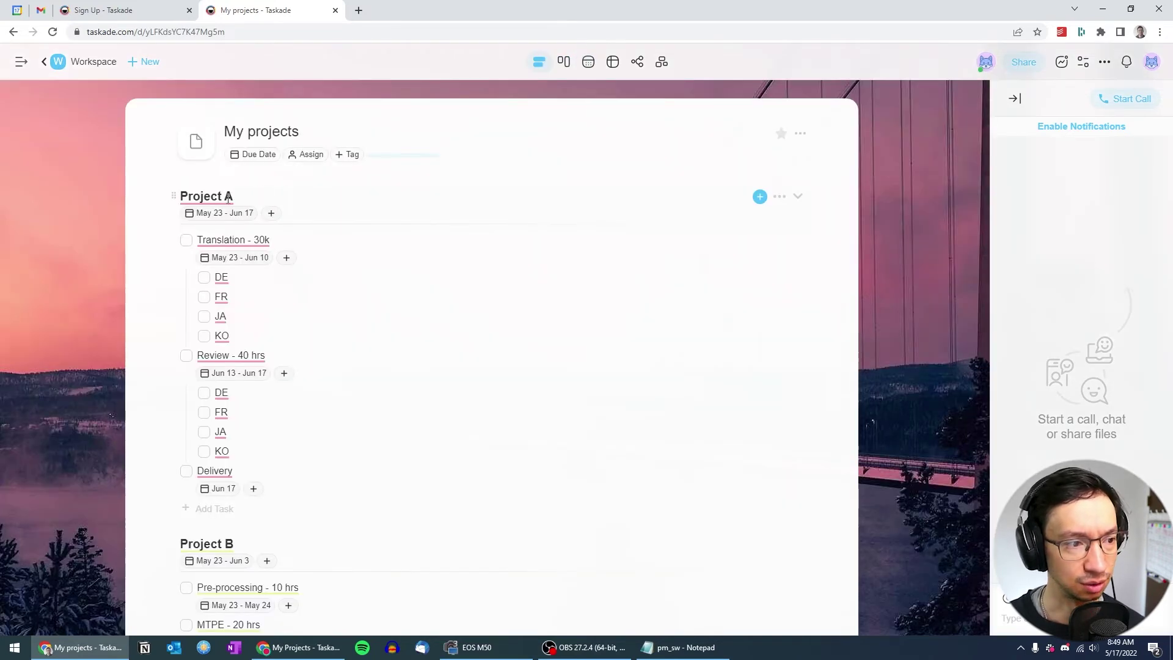
left_click_drag(230, 195, 179, 196)
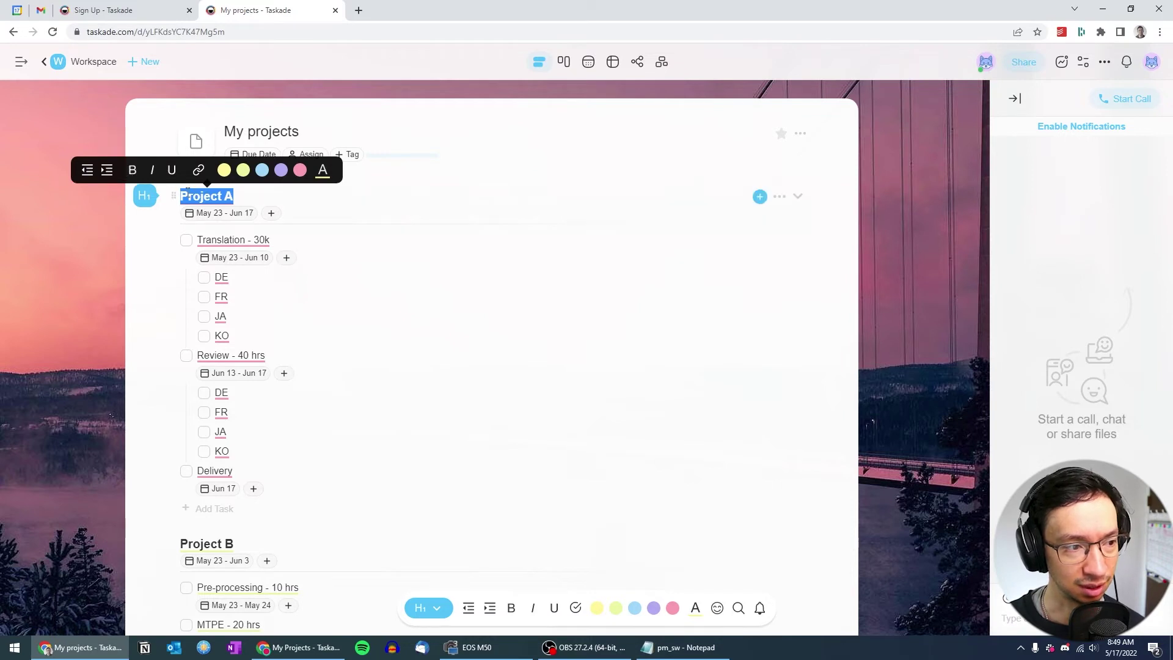
left_click(133, 171)
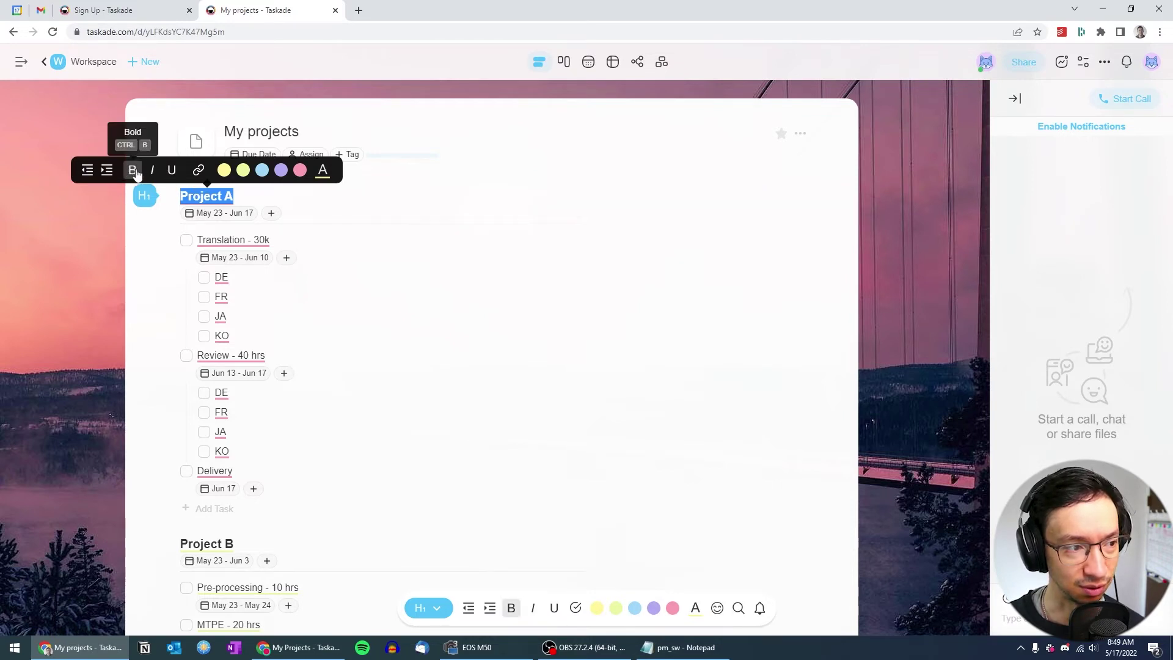
left_click(288, 196)
scroll(289, 291, "down", 4)
scroll(289, 291, "down", 1)
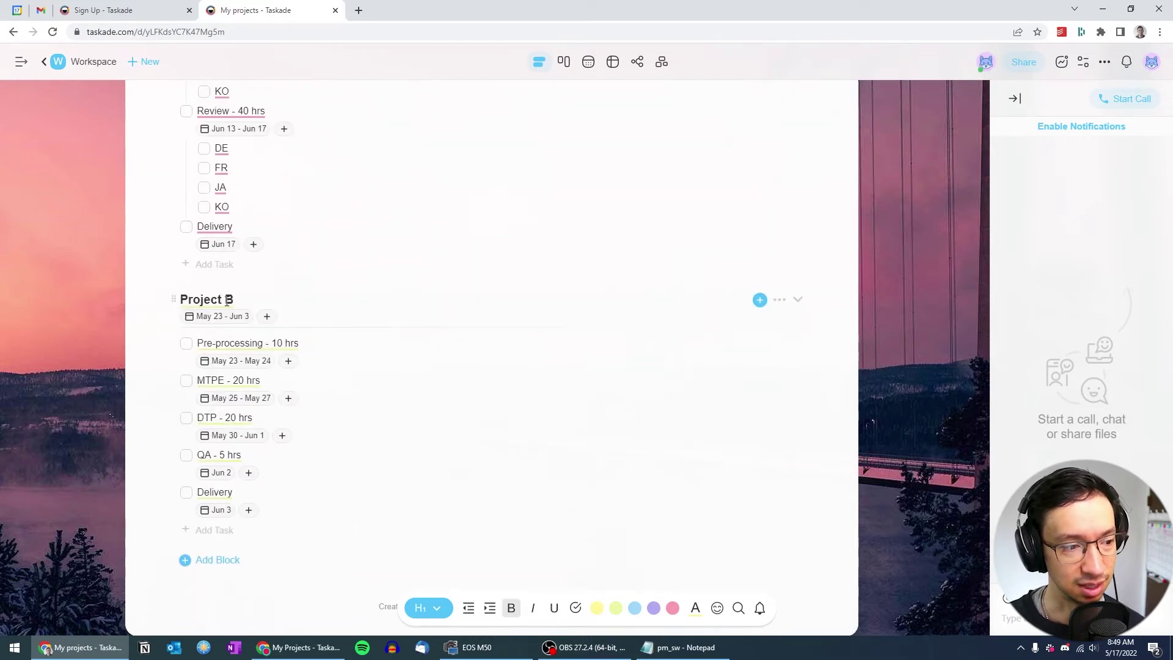
left_click_drag(236, 299, 180, 300)
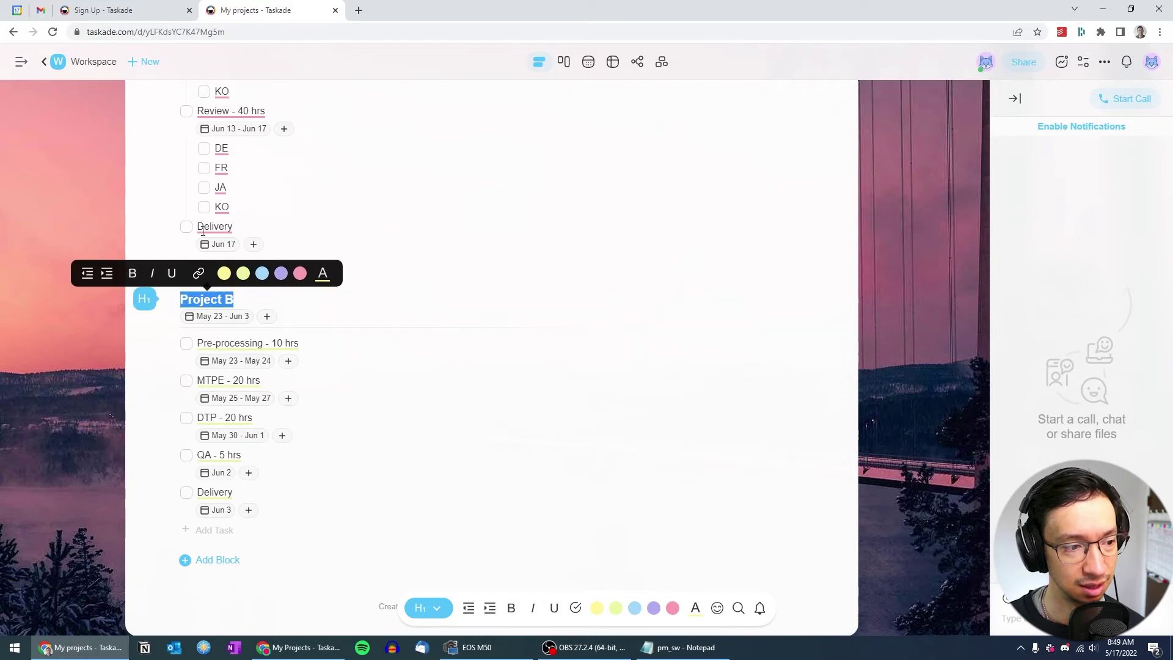
left_click(133, 273)
Step: Examine how the bold project headings stand out from their tasks in the calendar view
left_click(590, 62)
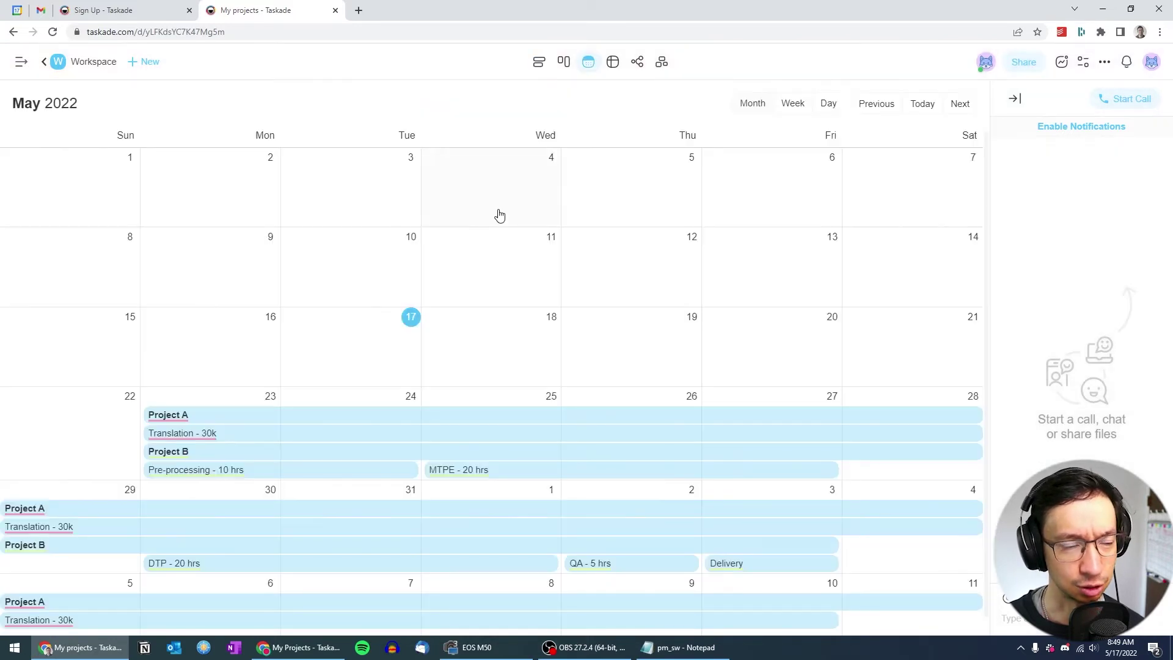
scroll(476, 223, "down", 1)
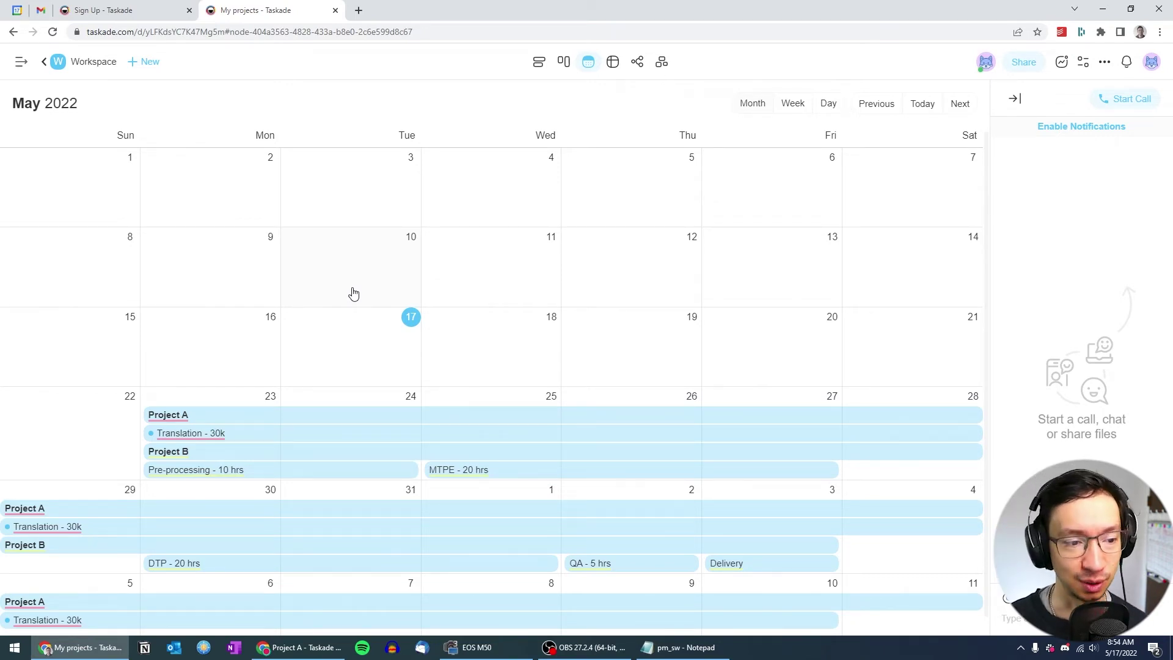
scroll(666, 324, "down", 1)
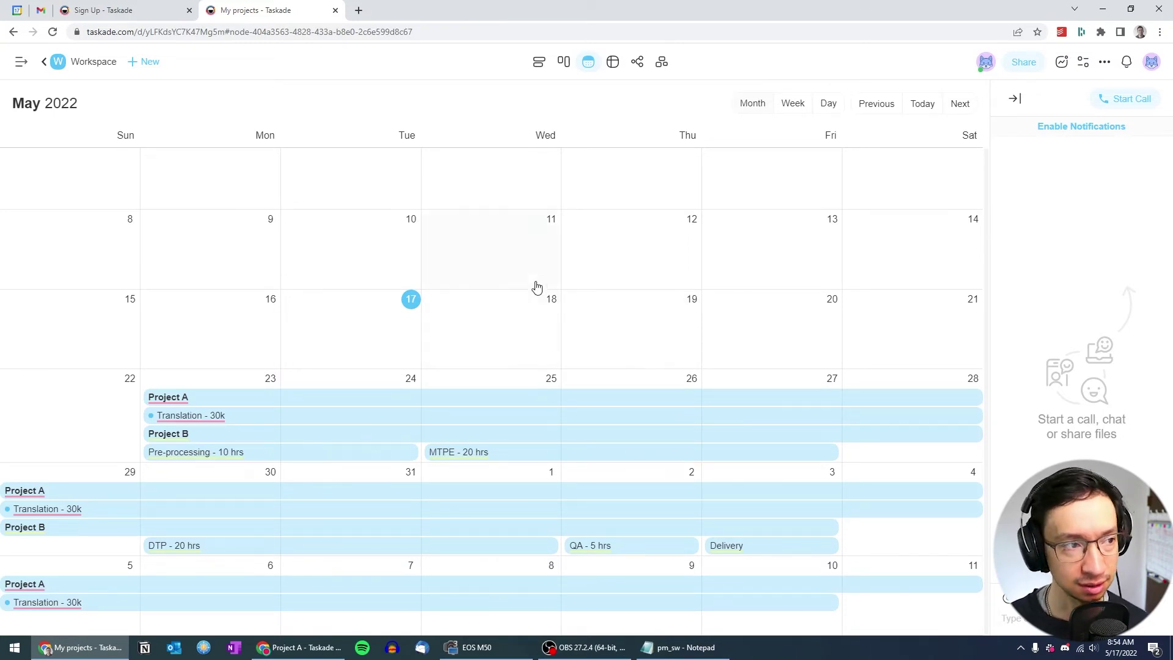
Step: Switch to the other Taskade window with separate projects, view Project B, and return to the workspace's project overview
key("alt+Tab")
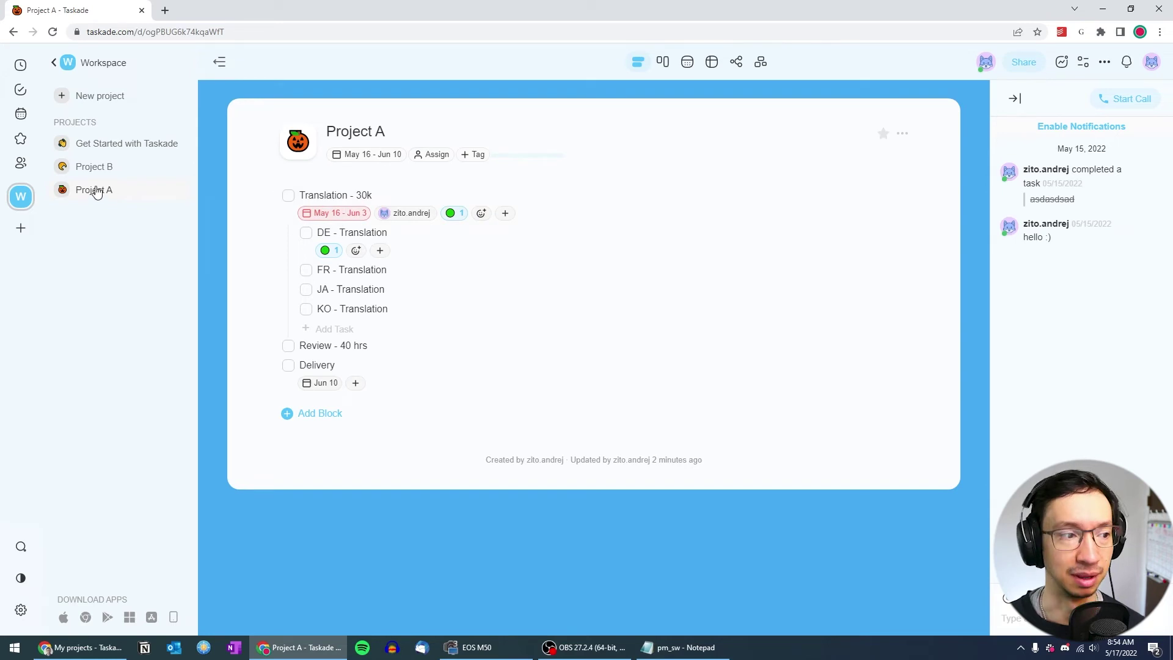
left_click(92, 167)
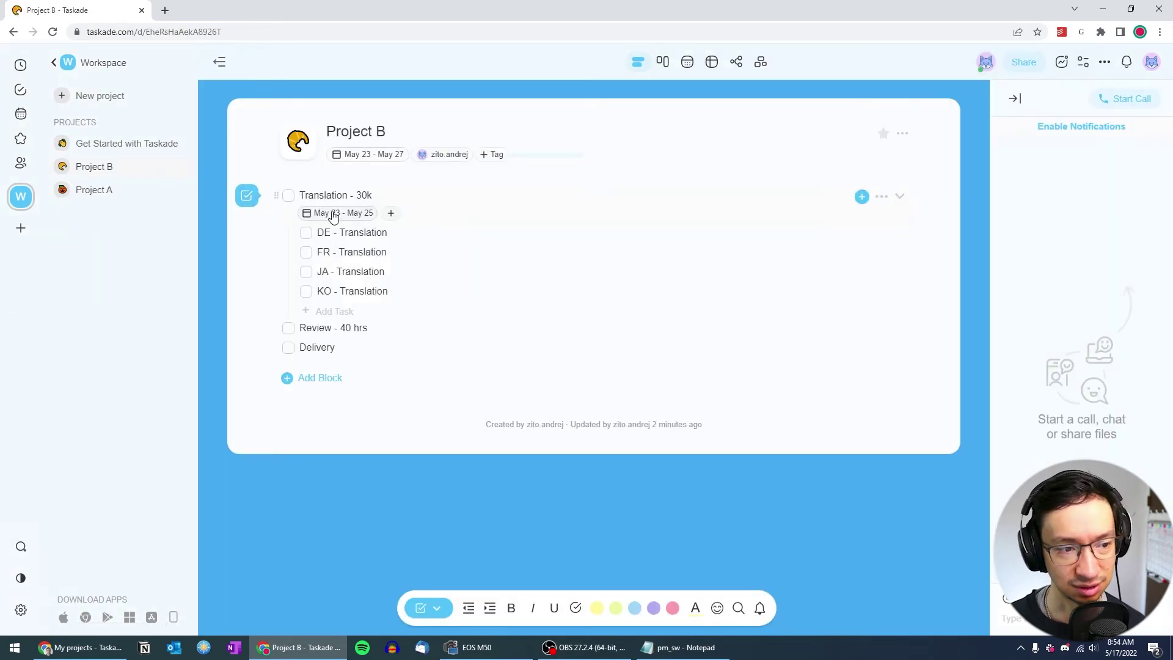
left_click(93, 67)
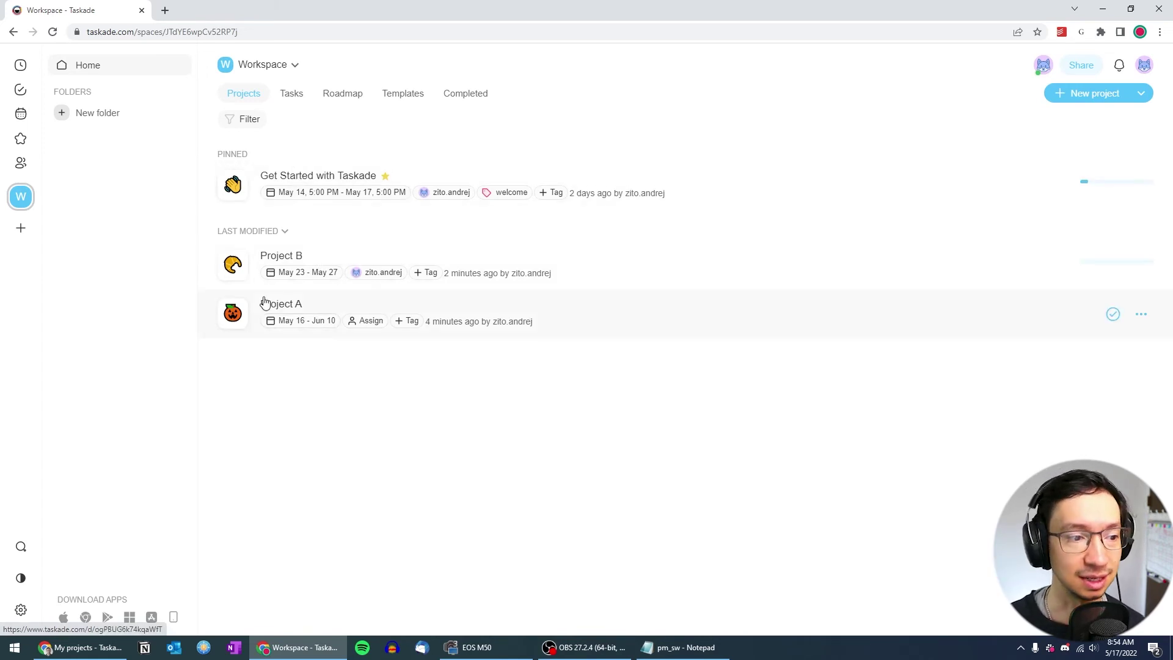
Step: Open the workspace roadmap and examine the Project A and Project B timelines at different zoom levels across May and June 2022
left_click(349, 99)
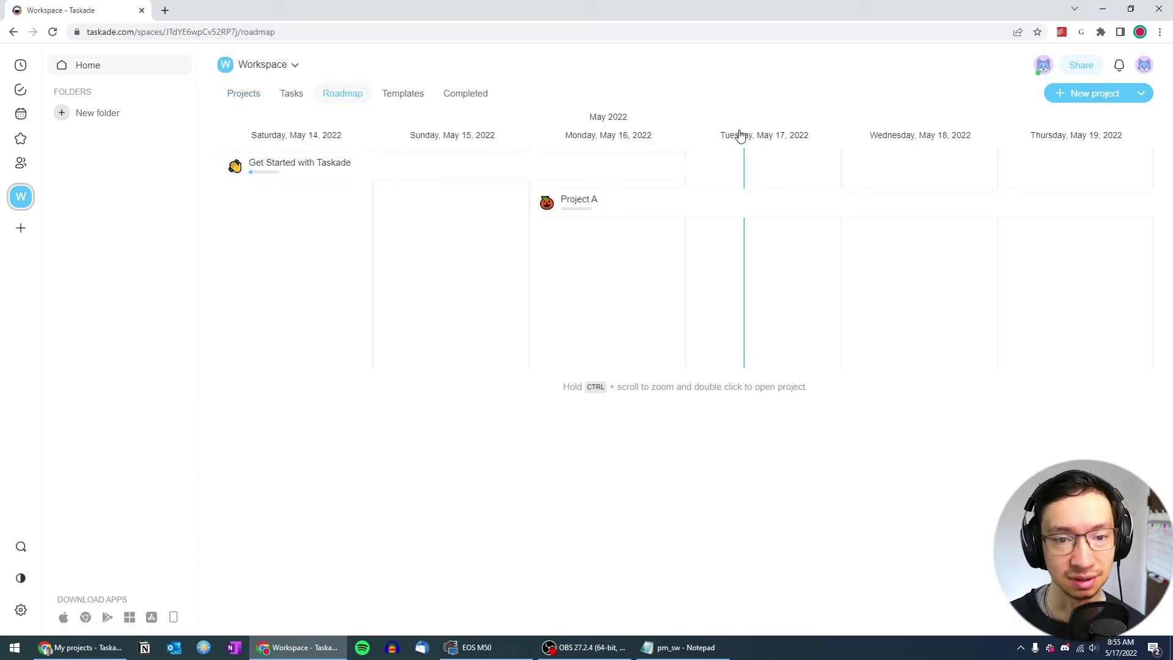
scroll(706, 161, "right", 5)
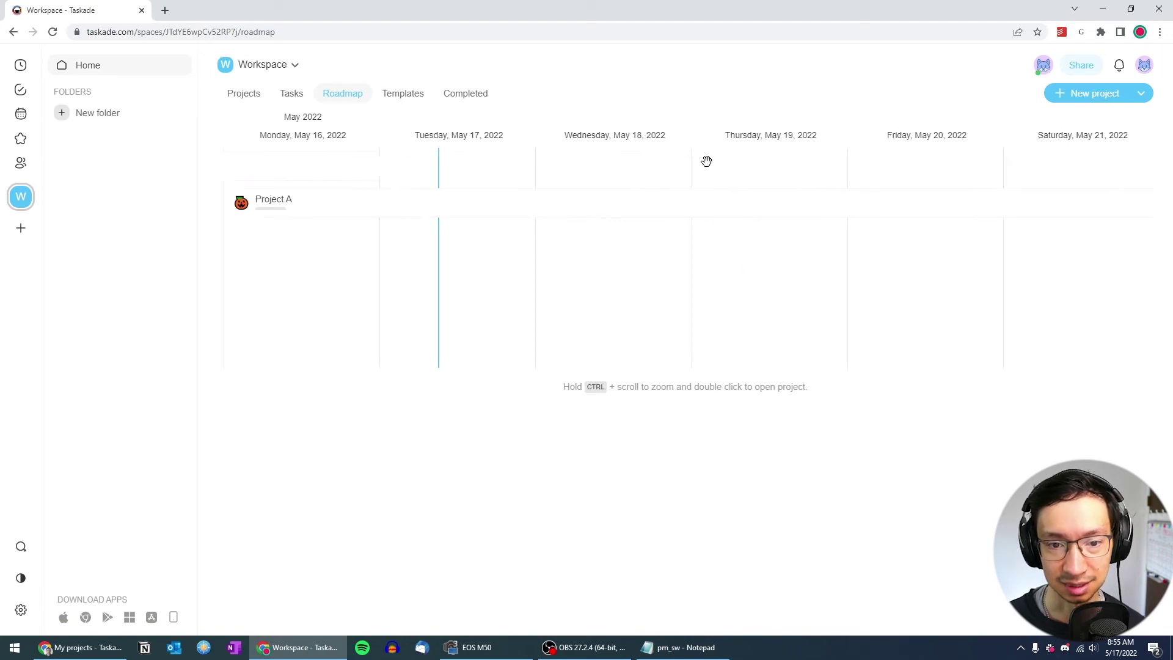
scroll(851, 176, "left", 4)
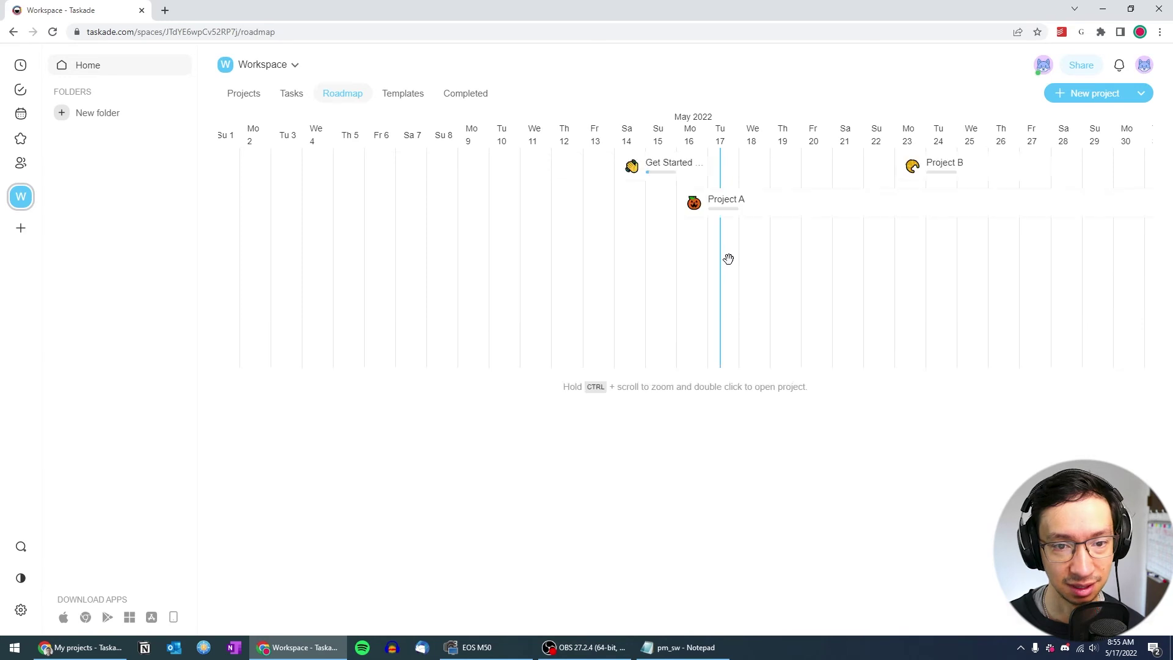
scroll(729, 257, "up", 5)
scroll(728, 258, "down", 4)
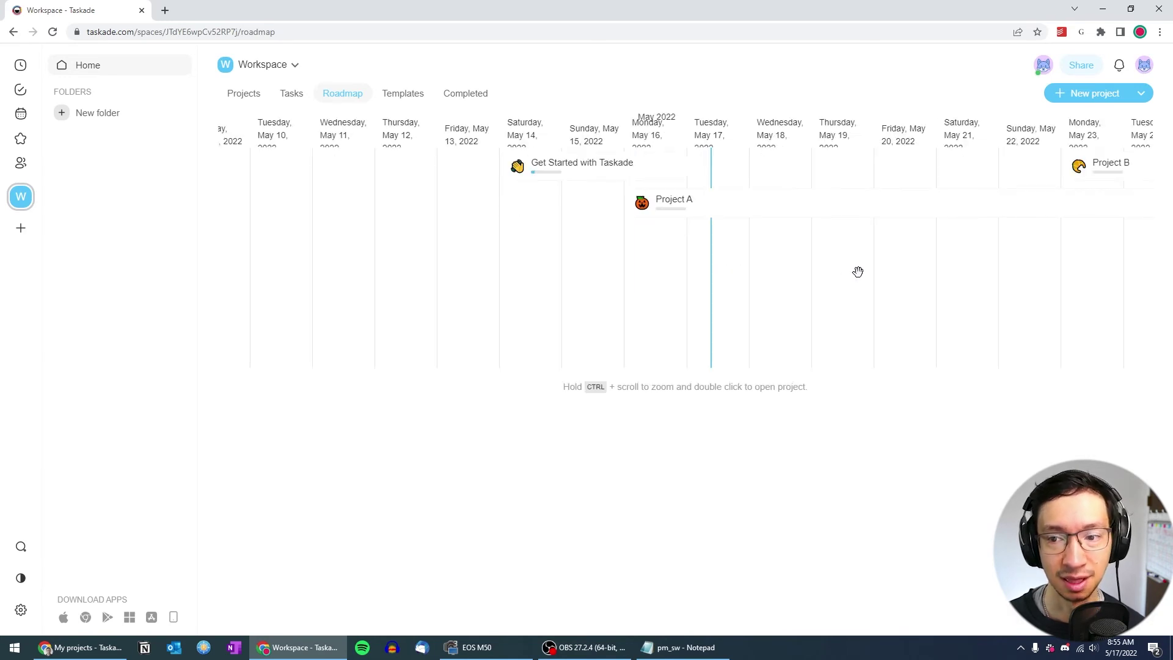
scroll(856, 269, "down", 3)
left_click_drag(893, 254, 683, 220)
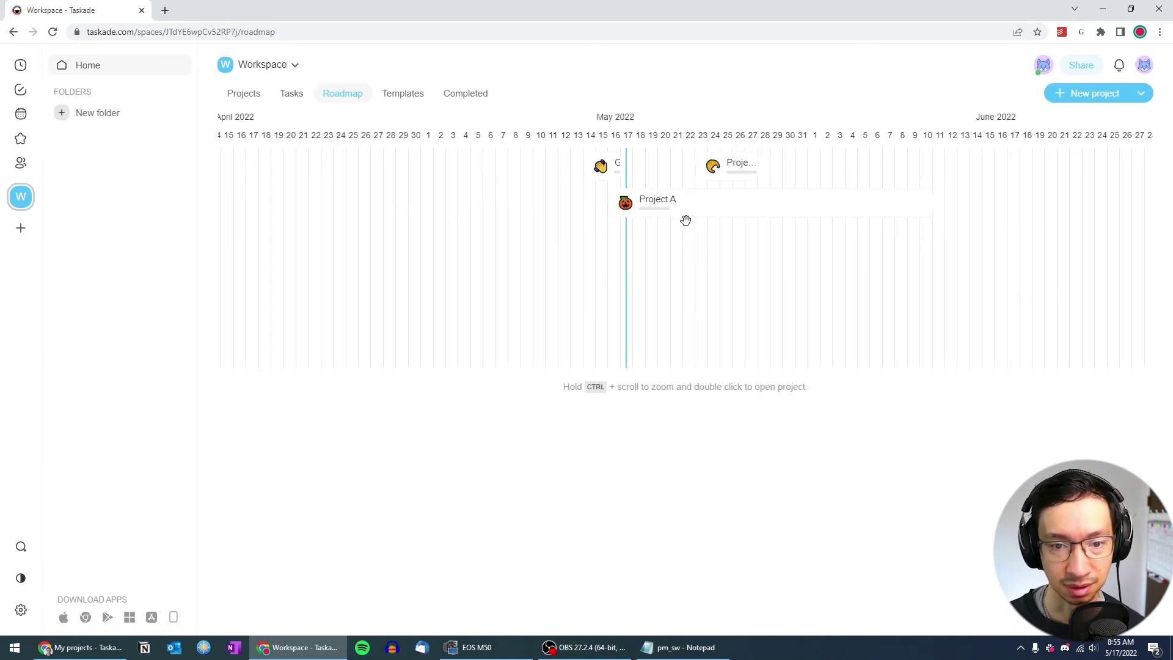
scroll(702, 220, "up", 5)
scroll(616, 262, "down", 4)
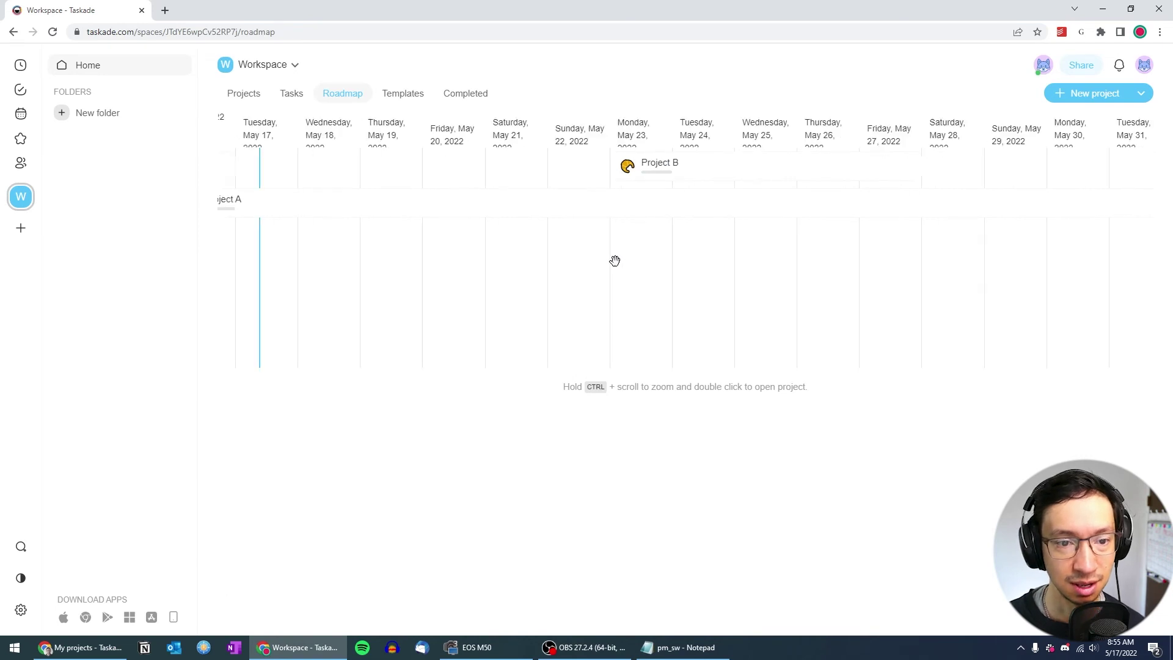
Step: Compare where the Project A and Project B bars start and end on the roadmap, and switch back to the My projects calendar window
left_click_drag(531, 259, 768, 259)
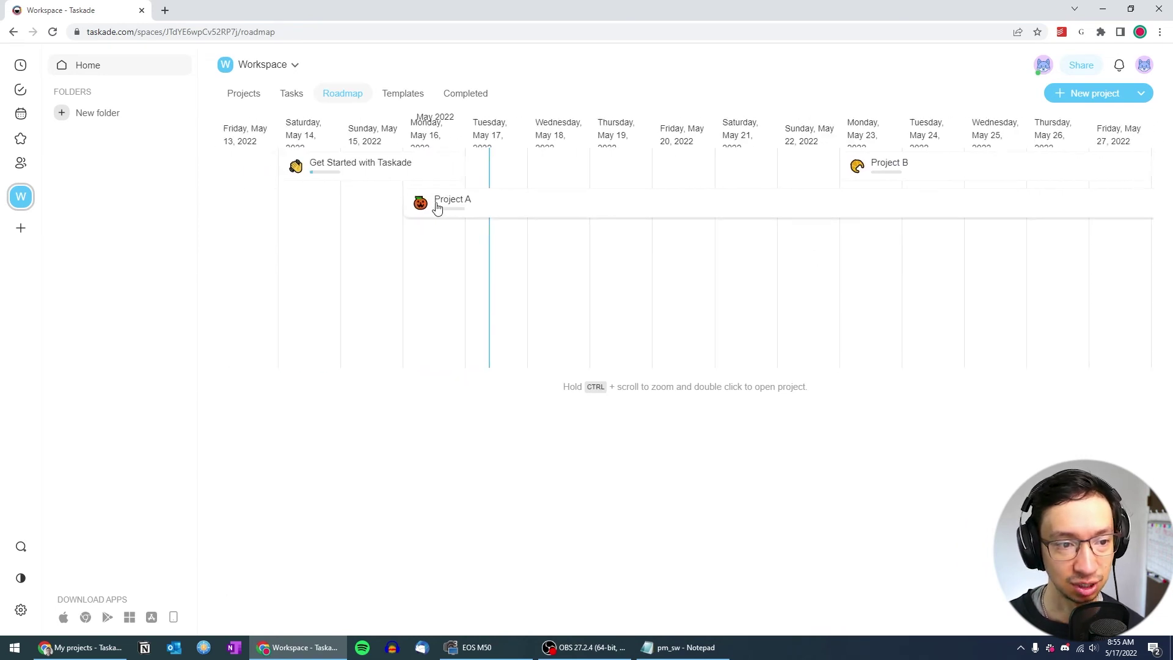
left_click_drag(886, 239, 409, 245)
left_click_drag(804, 259, 333, 265)
left_click_drag(652, 270, 561, 270)
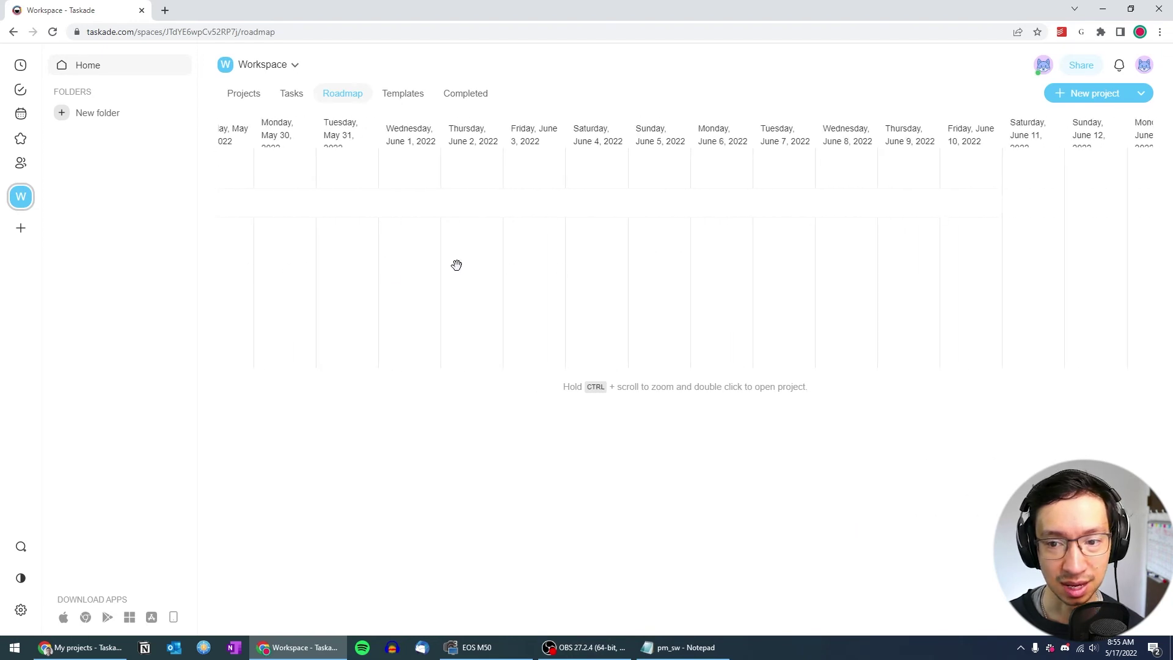
left_click_drag(456, 265, 799, 283)
left_click_drag(414, 291, 751, 206)
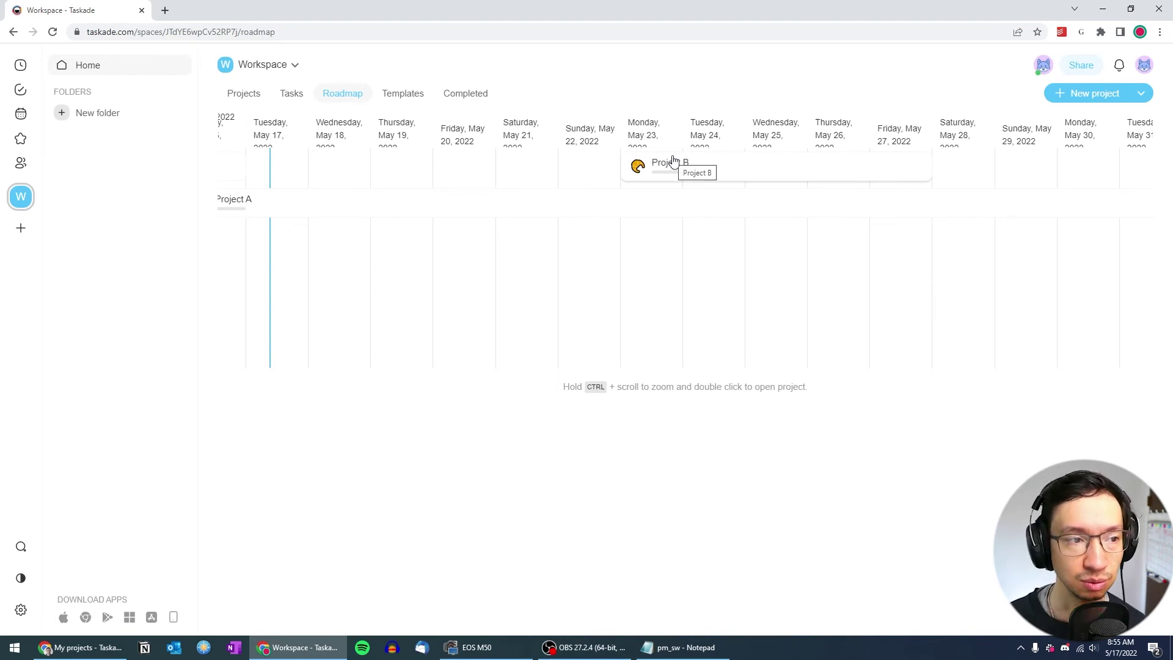
left_click_drag(461, 238, 589, 255)
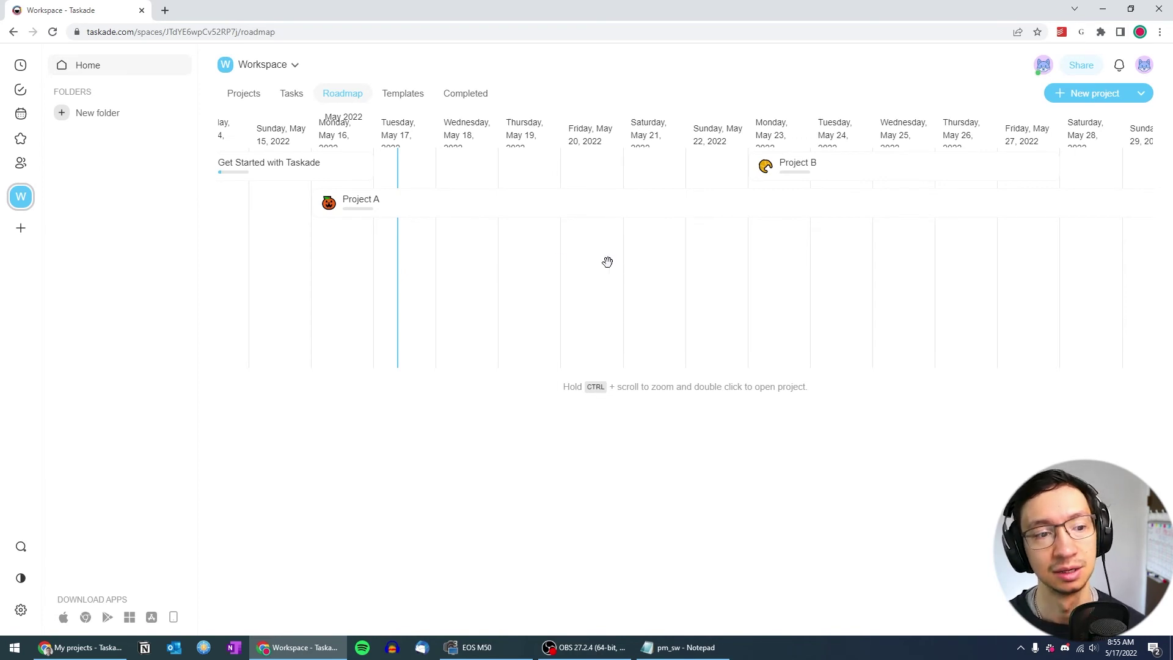
left_click_drag(607, 262, 535, 281)
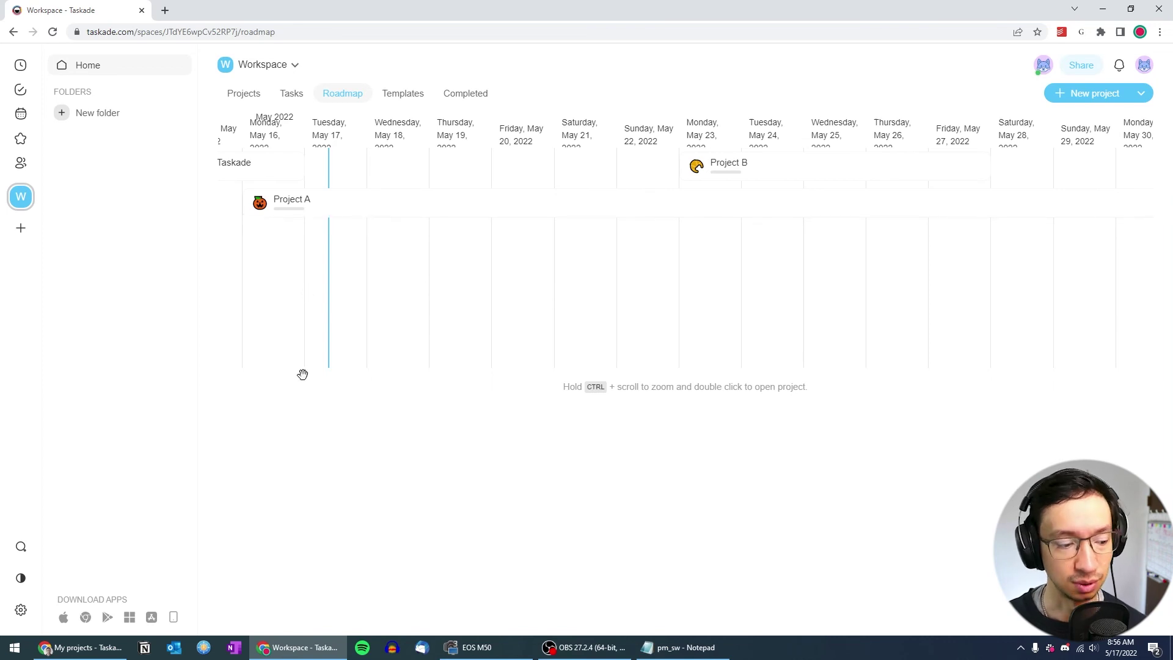
left_click(81, 647)
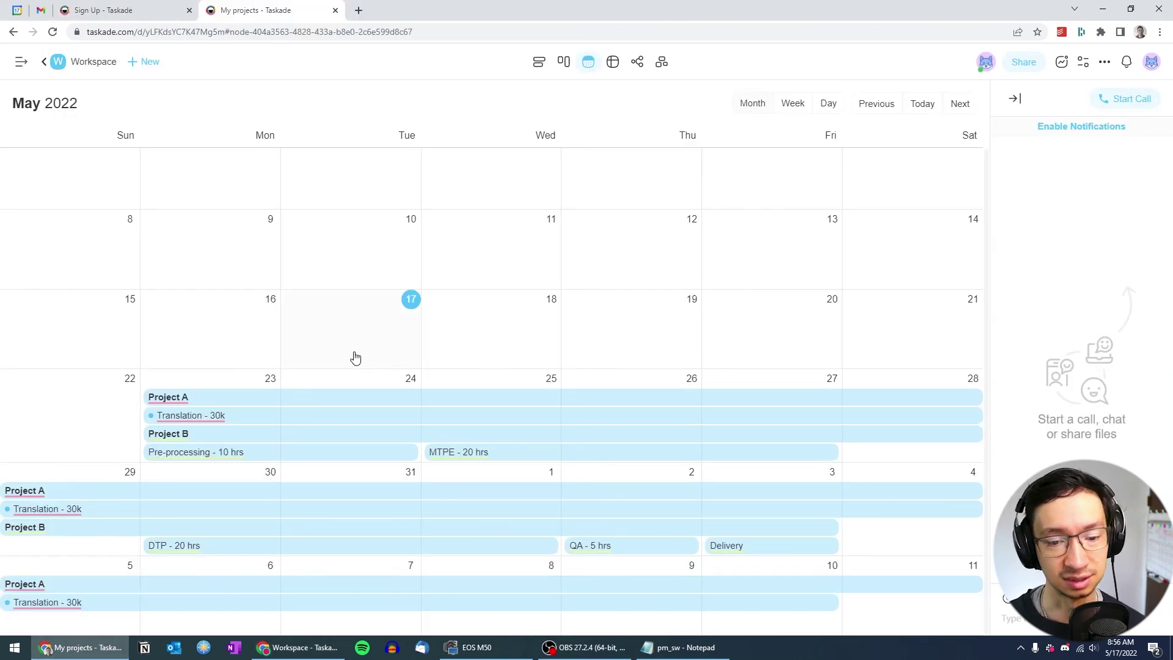